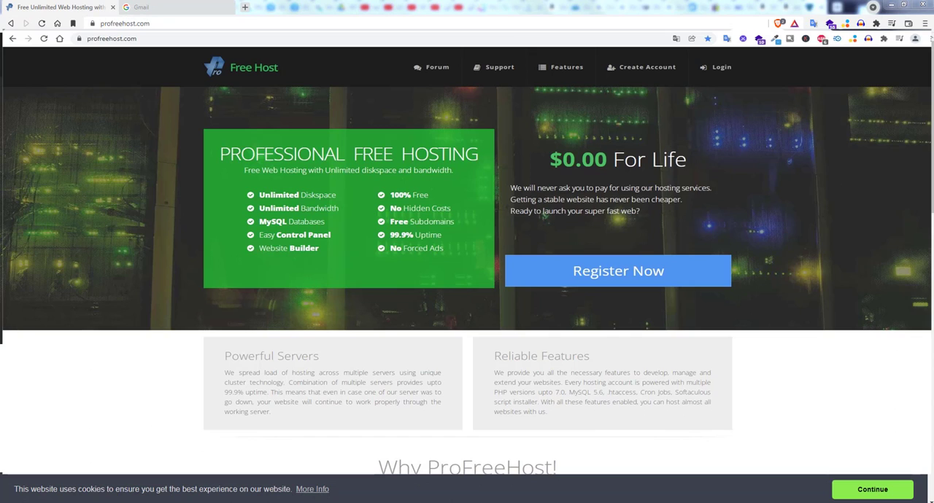
left_click(165, 24)
left_click(467, 252)
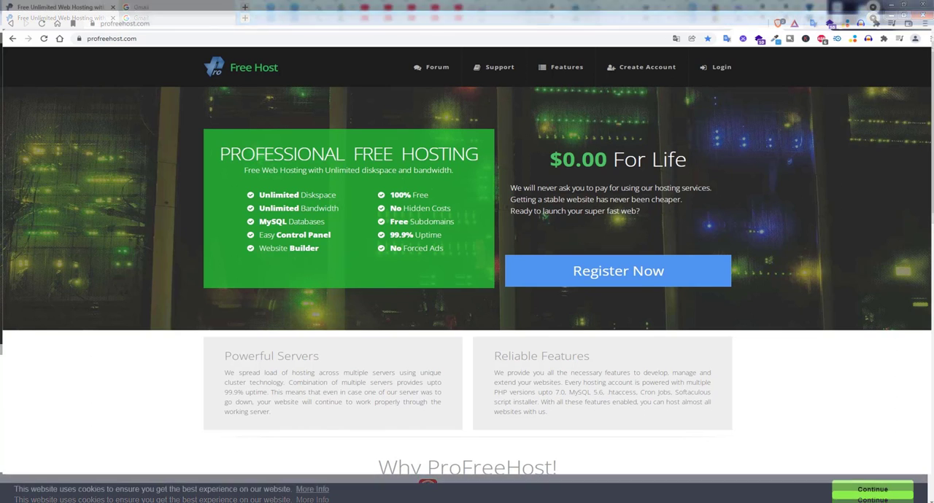
left_click(165, 24)
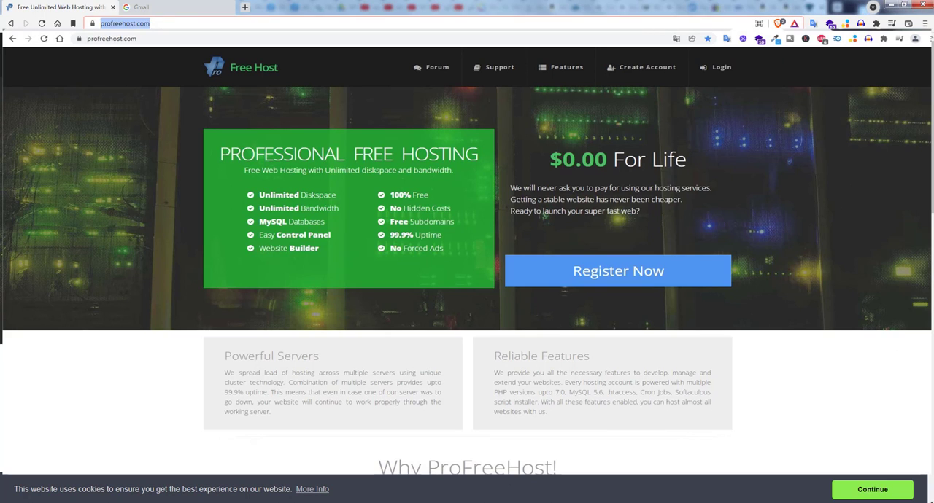
key("Escape")
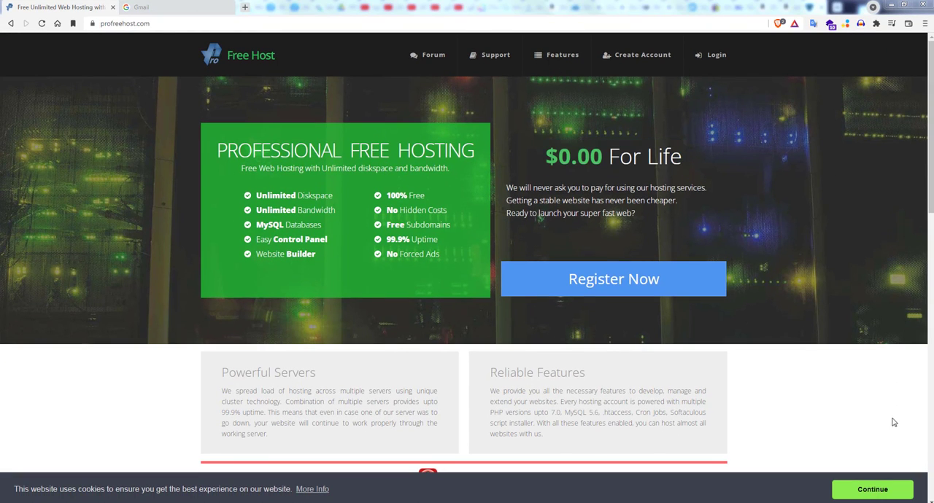
left_click(165, 25)
left_click(221, 45)
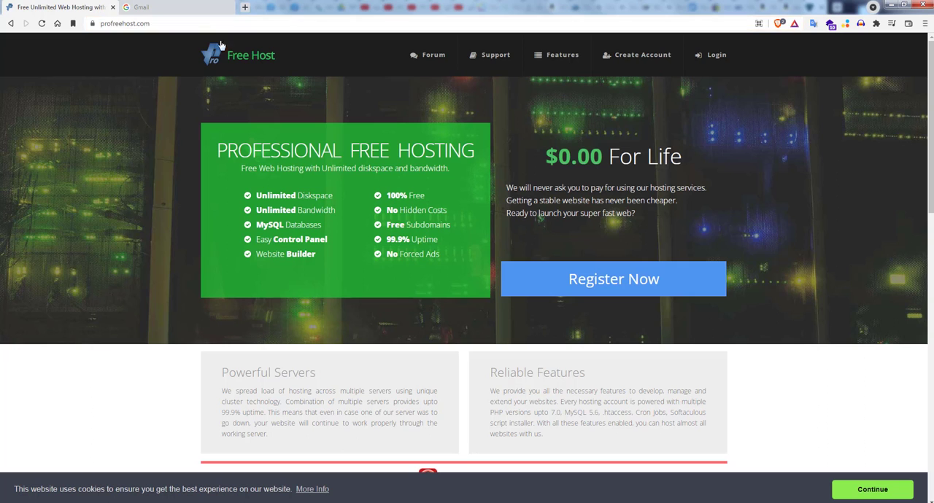
Step: Review the free hosting offer and open ProFreeHost's new account registration form
left_click_drag(220, 153, 477, 154)
left_click_drag(547, 156, 693, 176)
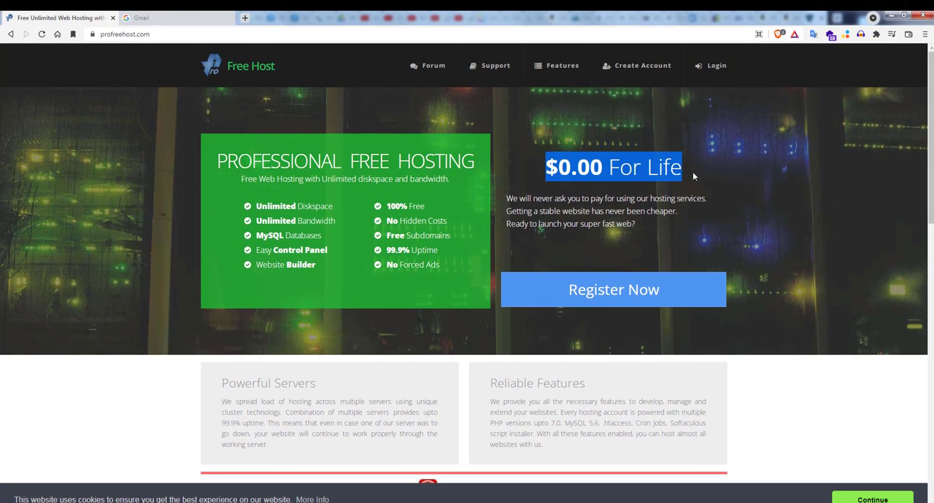
left_click(601, 293)
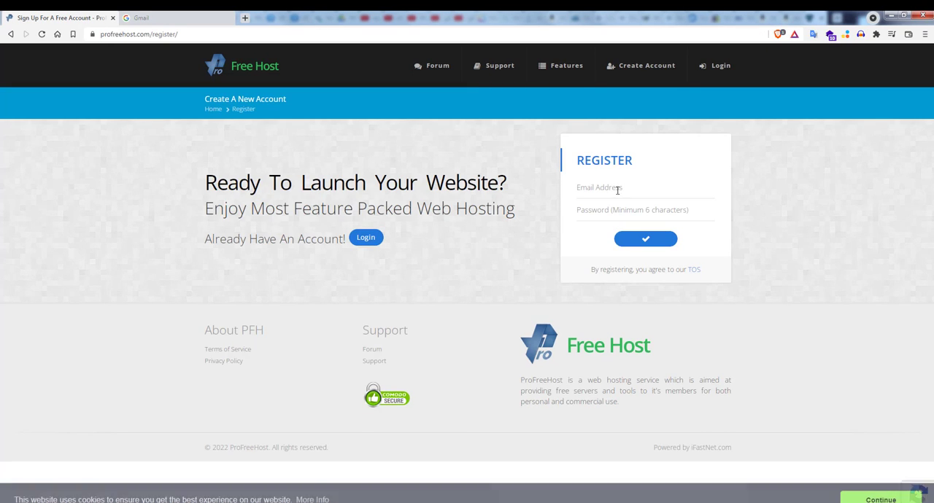
Step: Enter the account's e-mail address in the registration form
left_click(618, 188)
left_click(617, 193)
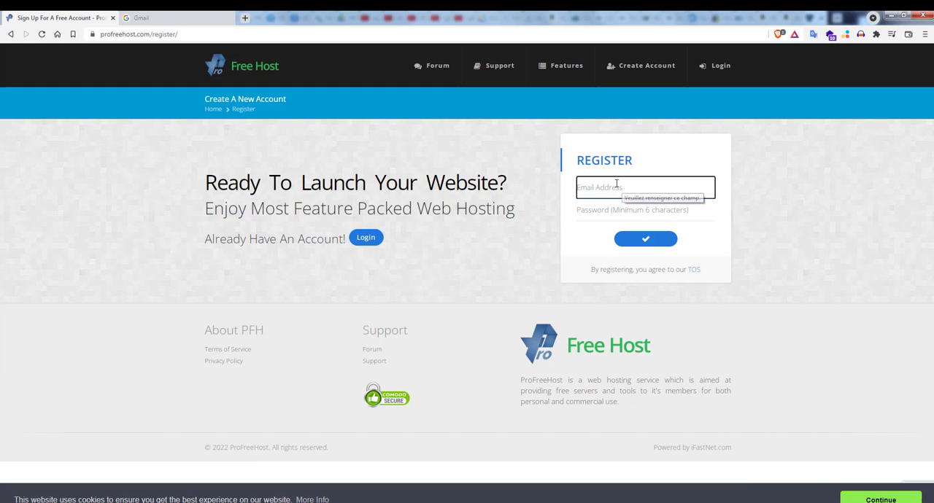
left_click(616, 188)
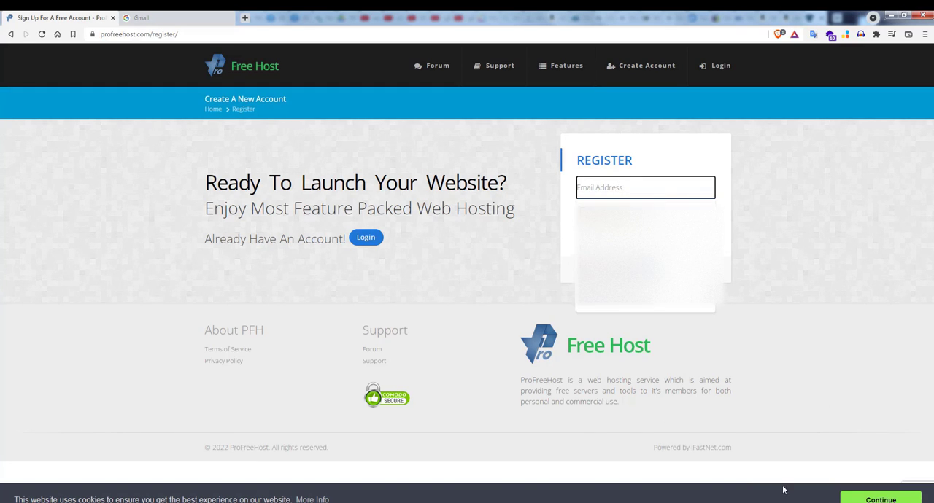
left_click(816, 428)
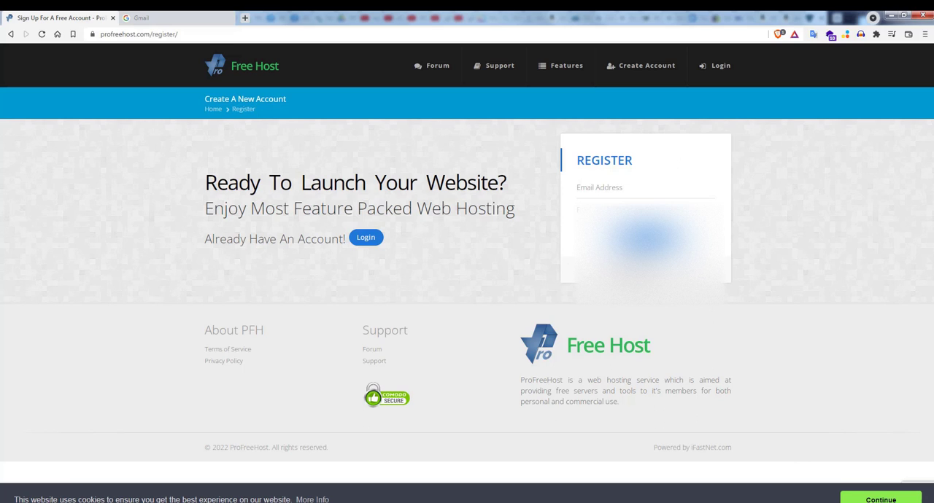
left_click(587, 192)
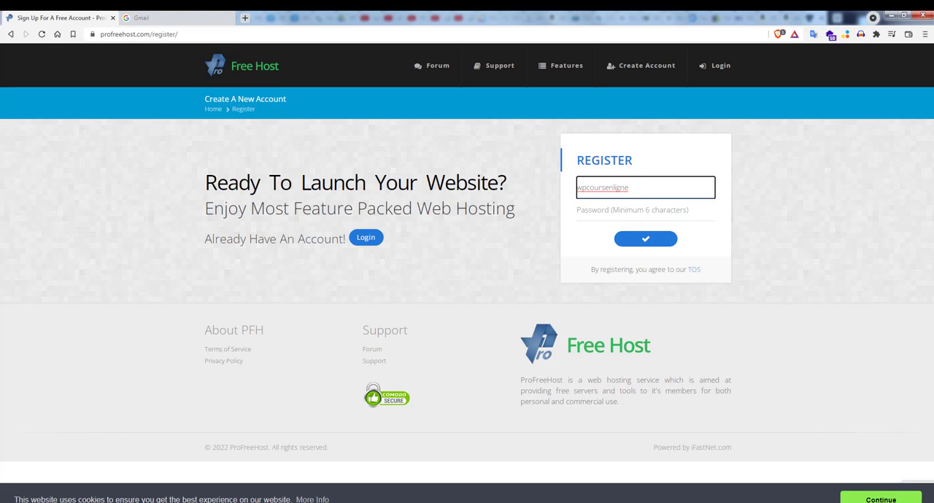
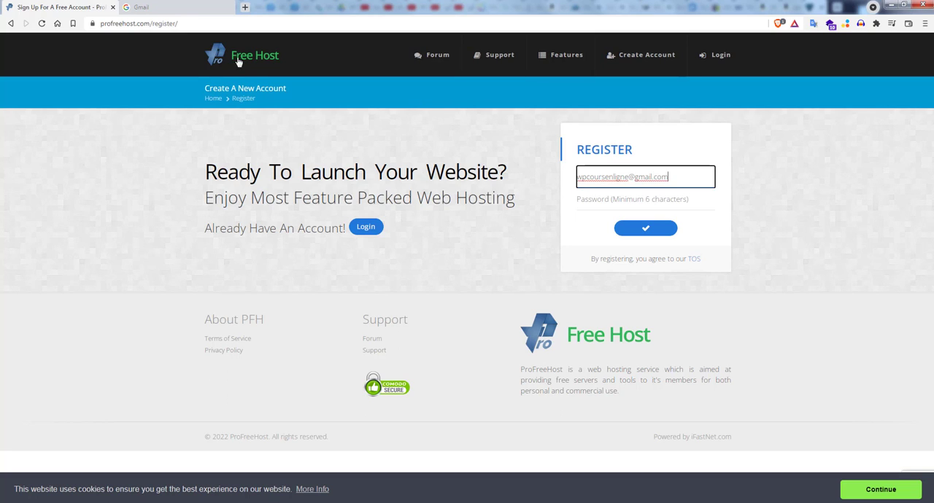
Step: Switch to Gmail and sign in to the mailbox used for registration with its account password
left_click(194, 12)
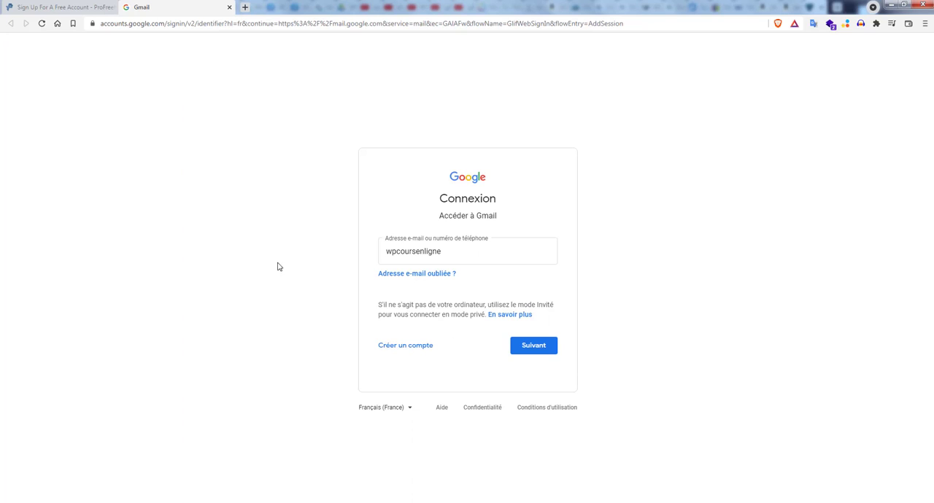
left_click(452, 253)
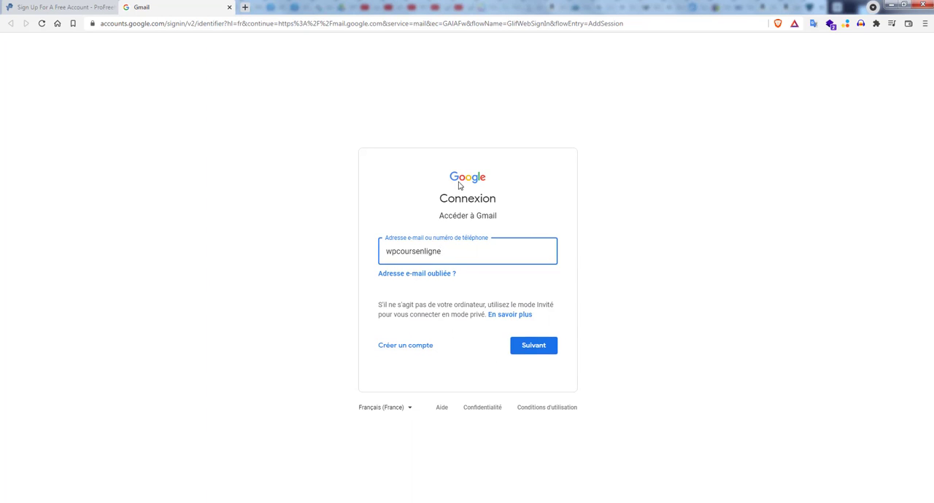
left_click(535, 350)
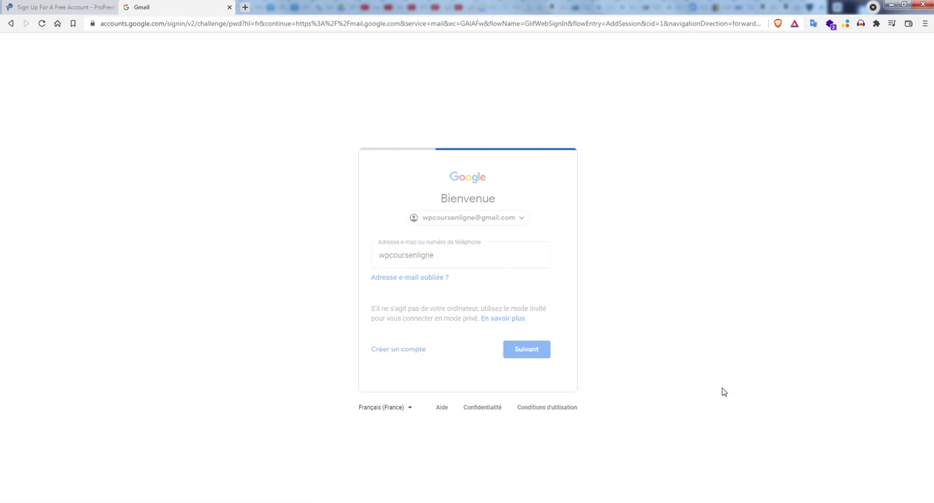
key("ctrl+v")
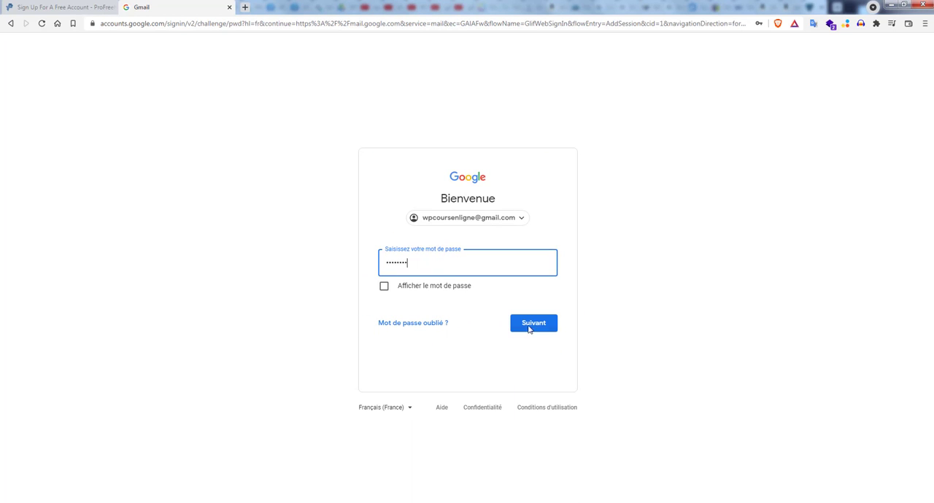
left_click(536, 329)
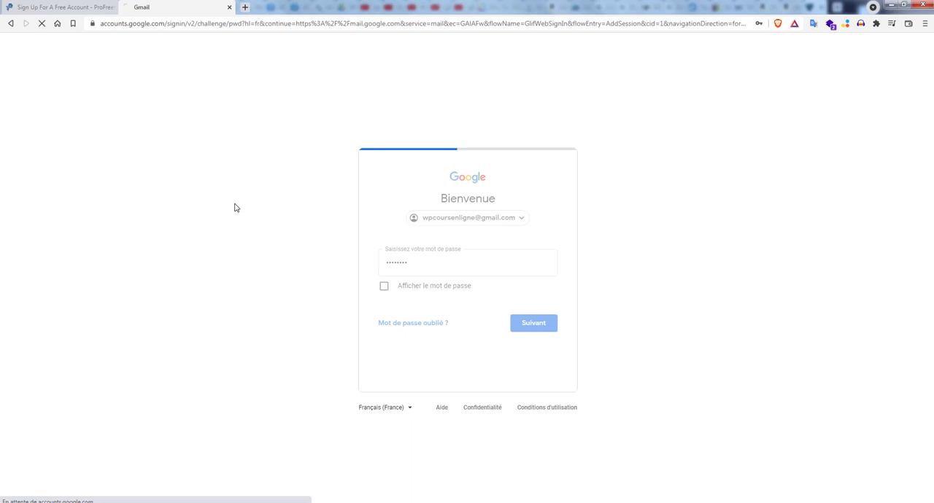
left_click(424, 380)
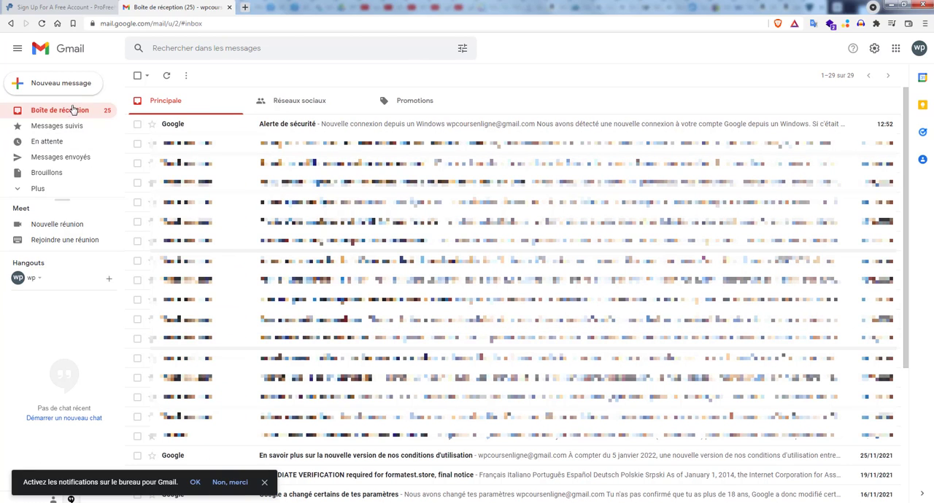
Step: Return to the ProFreeHost registration form, enter the account password and submit the registration
left_click(86, 8)
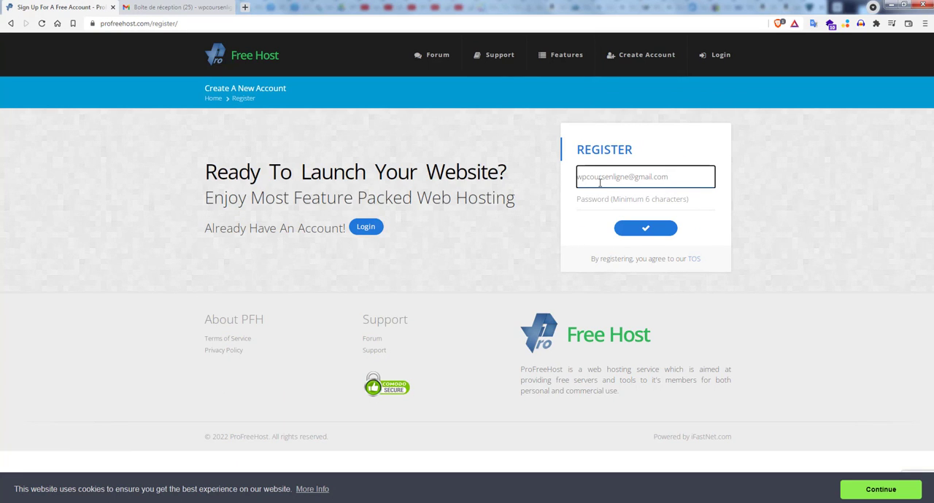
key("Tab")
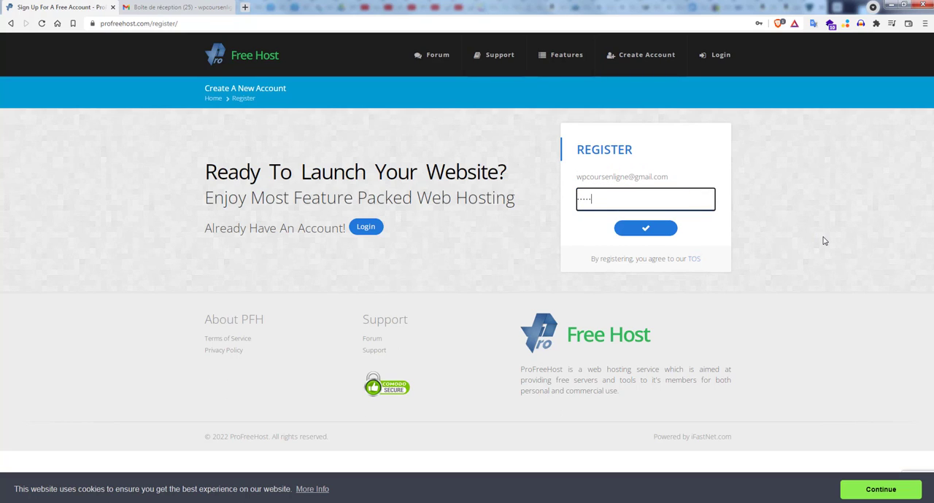
type("••••••••")
left_click(646, 229)
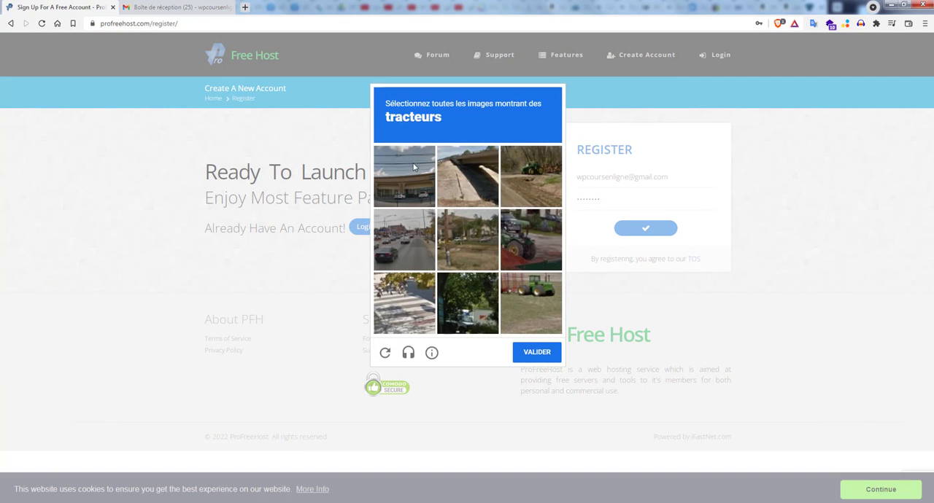
Step: Complete the image check by selecting all tractor pictures, and decline saving the password in the browser
left_click(530, 249)
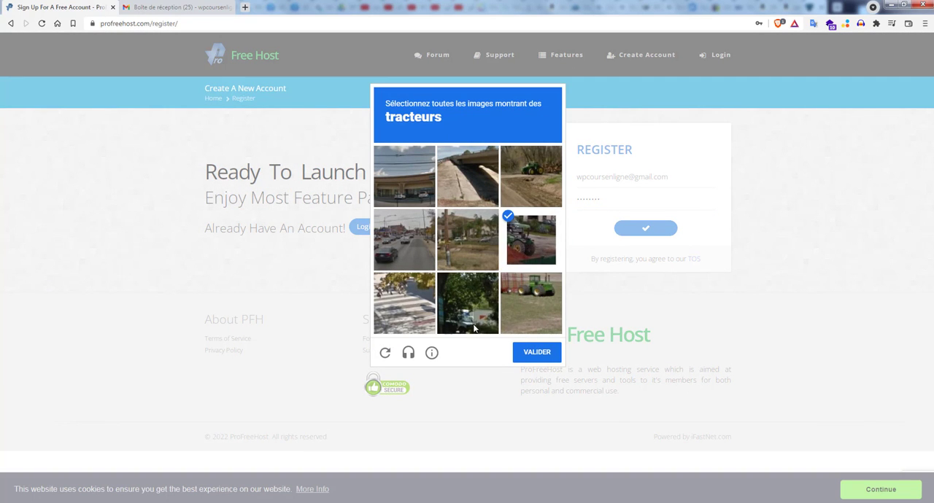
left_click(530, 299)
left_click(539, 174)
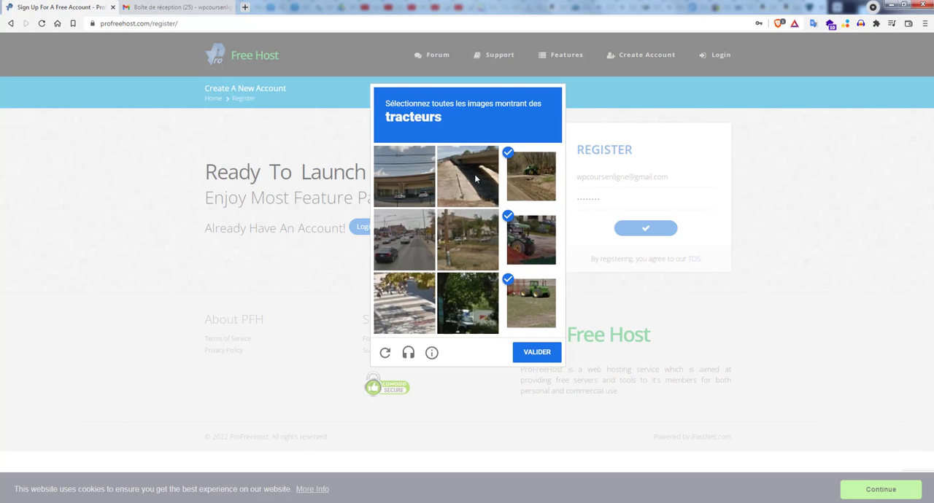
left_click(547, 355)
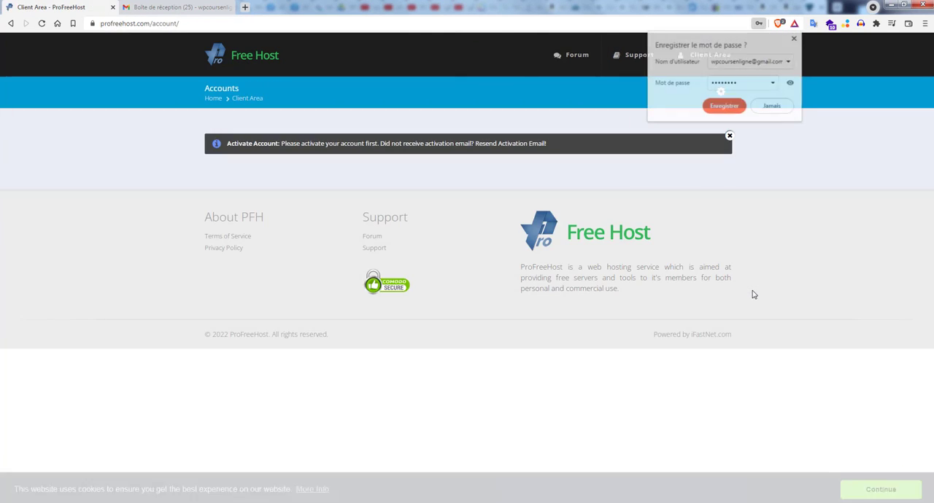
left_click(772, 108)
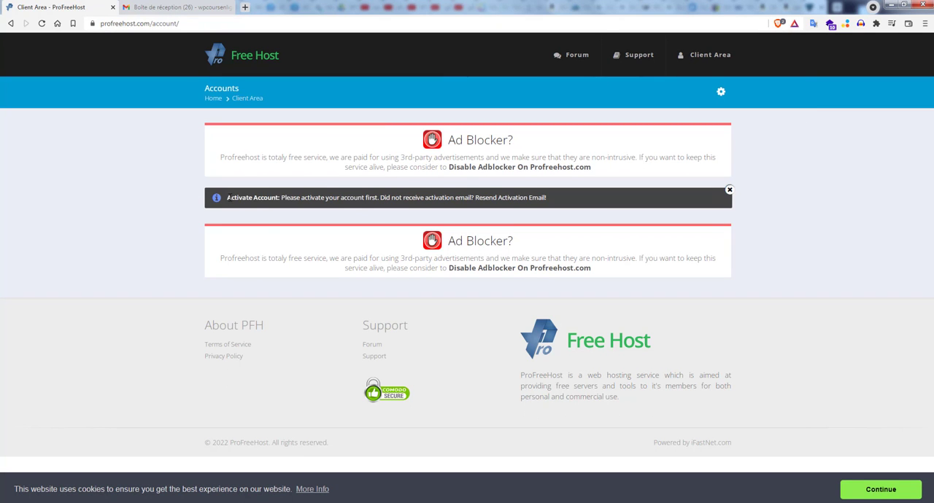
Step: Read the activation notice, open ProFreeHost's Account Activation e-mail in Gmail and activate the account
left_click_drag(227, 198, 550, 208)
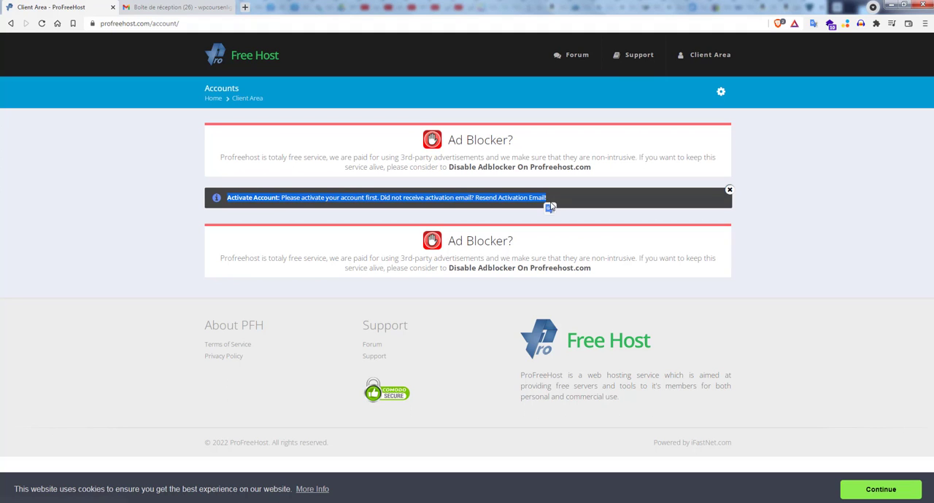
left_click(183, 7)
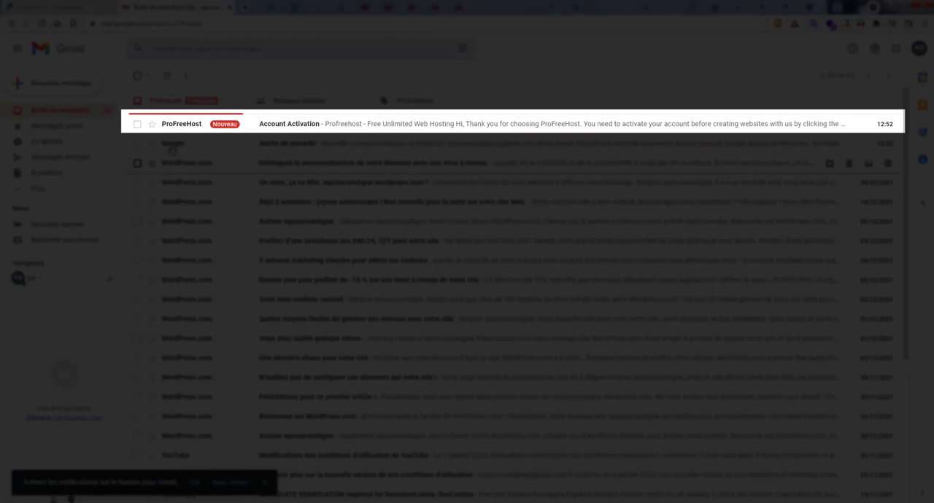
left_click(281, 125)
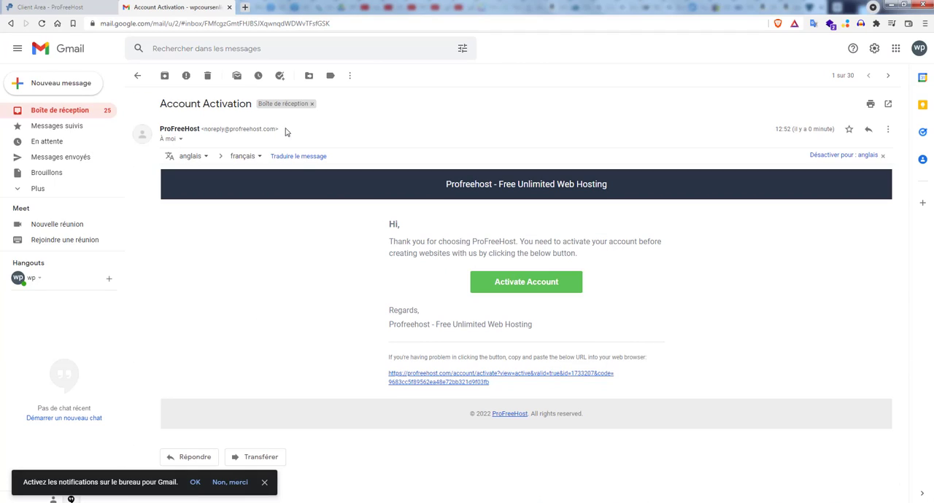
left_click(520, 287)
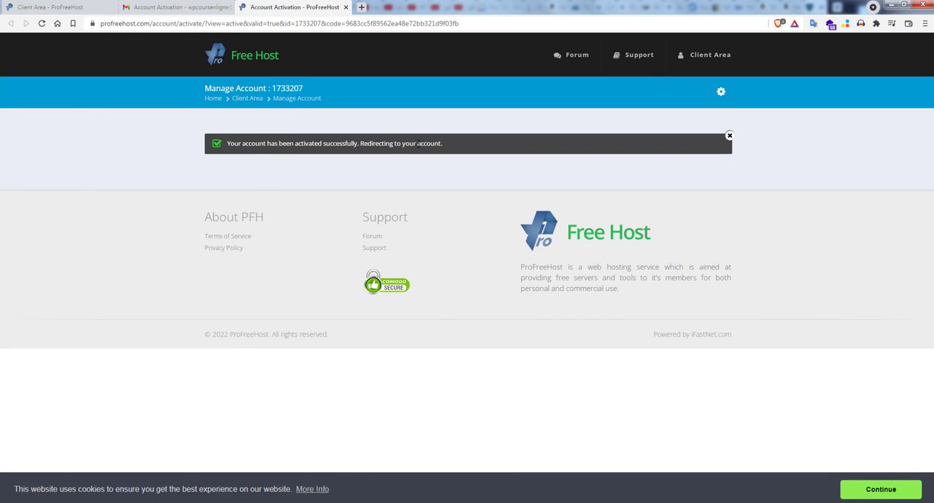
Step: Start a new hosting account and name the website wpcoursenligne, keeping the free unaux.com domain
left_click_drag(446, 147, 226, 150)
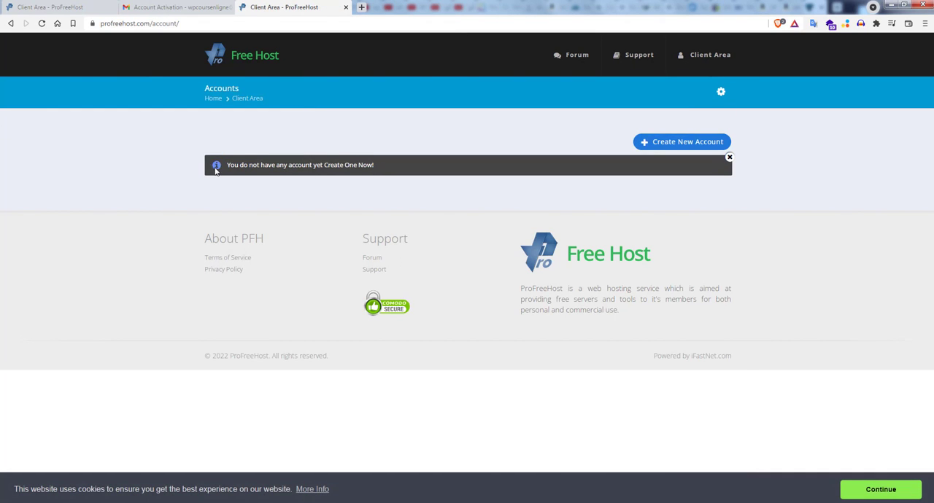
left_click(681, 199)
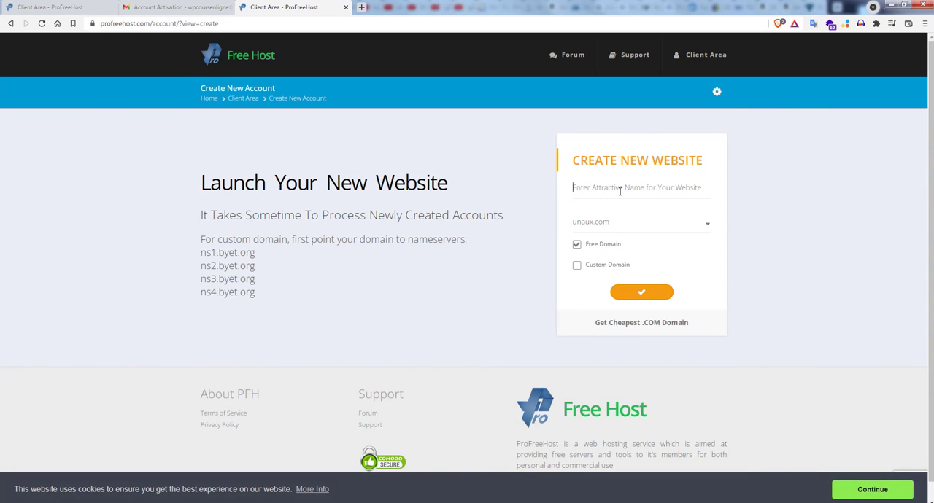
left_click(620, 190)
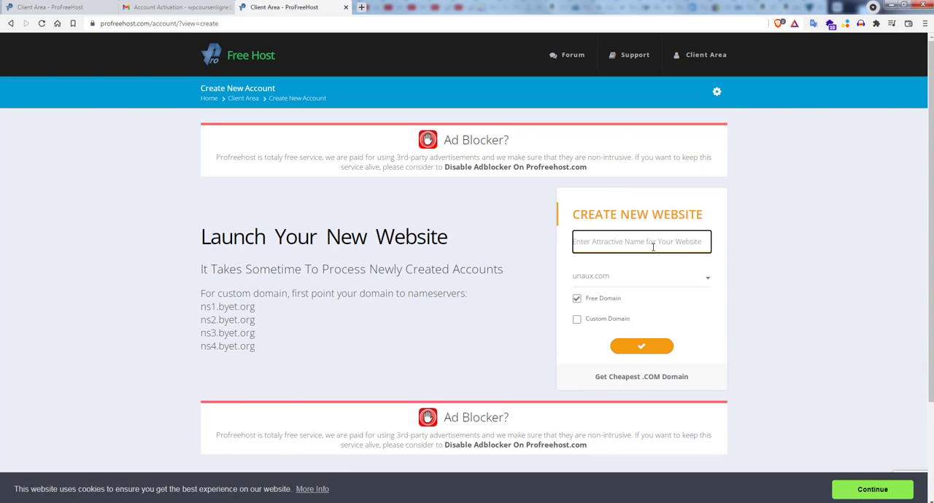
type("wpc")
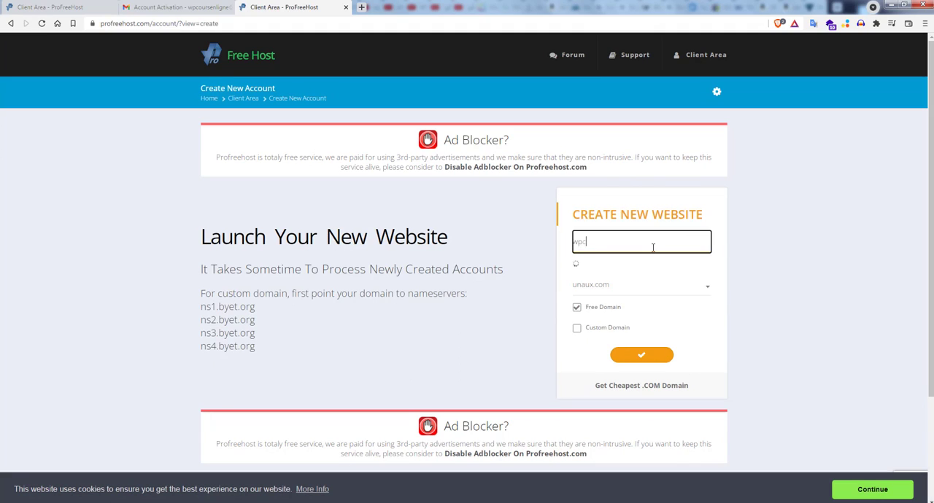
type("oursenligne")
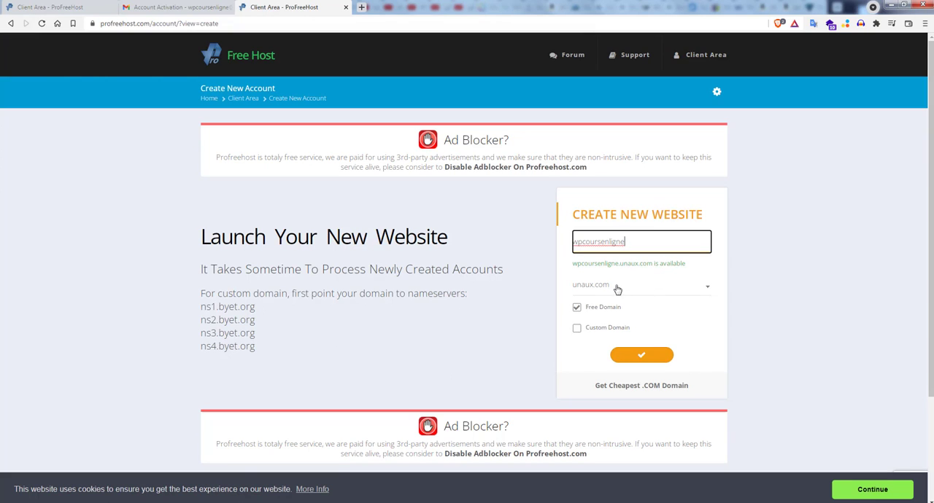
Step: Submit the new website and complete the image check by selecting all pictures of mountains or hills
left_click(642, 356)
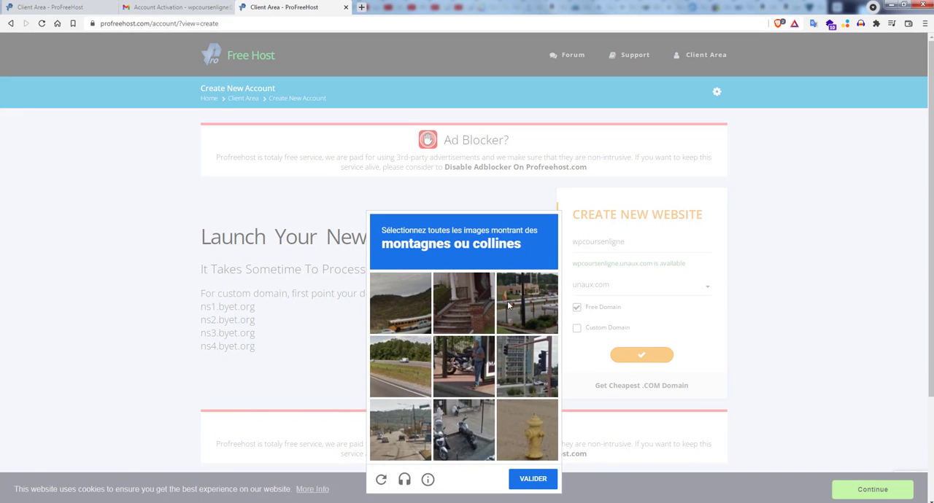
left_click(412, 310)
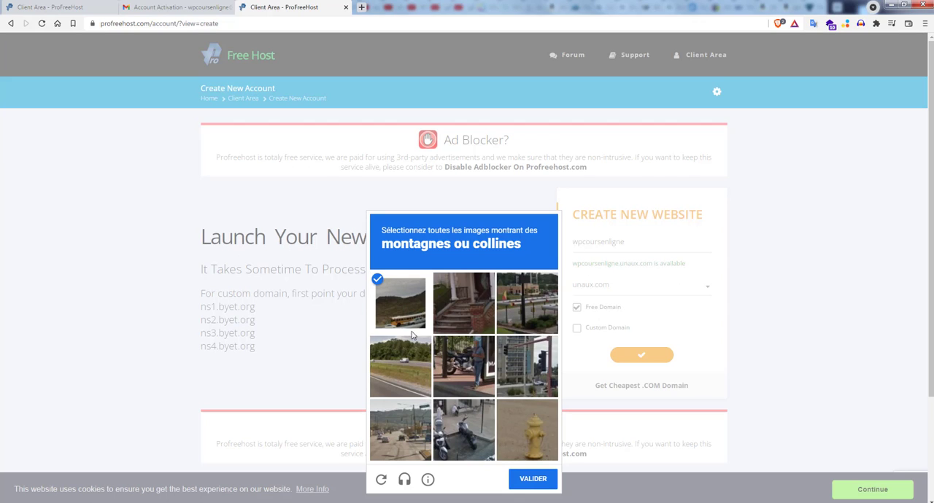
left_click(411, 354)
left_click(396, 436)
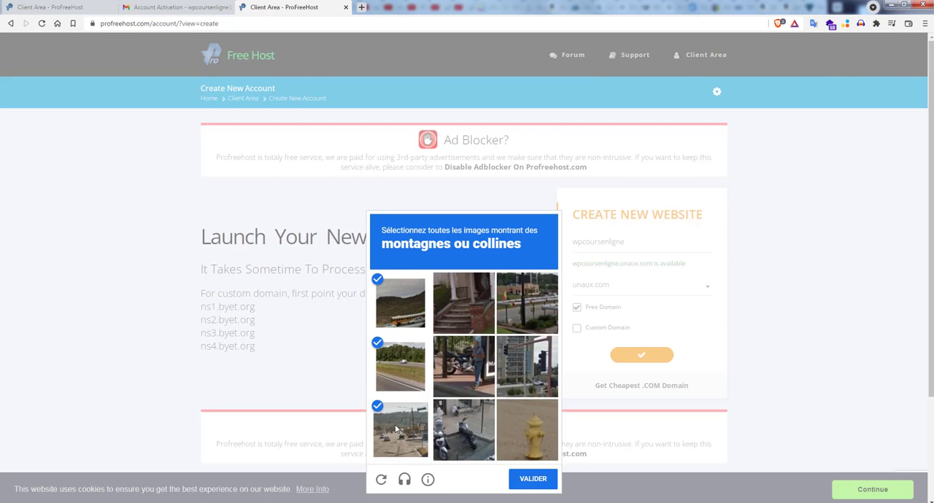
left_click(530, 479)
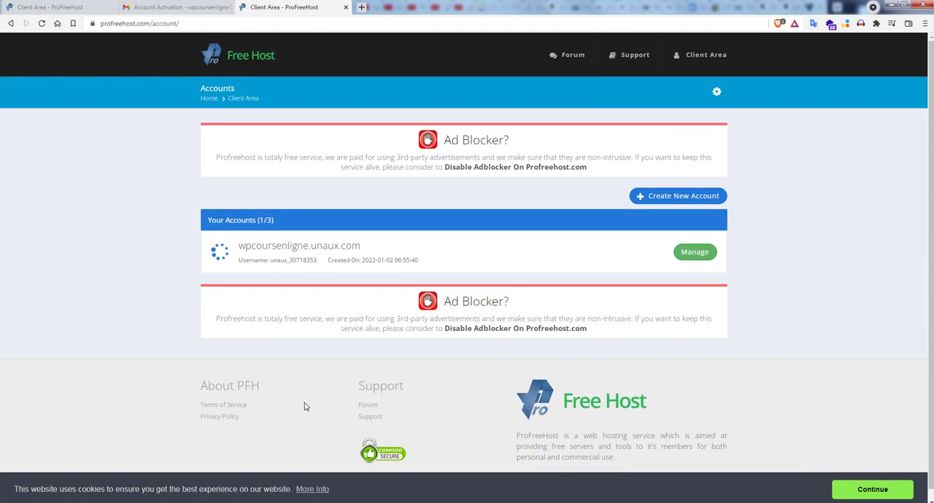
Step: Open the control panel of the wpcoursenligne.unaux.com account and approve receiving service e-mails
left_click(702, 253)
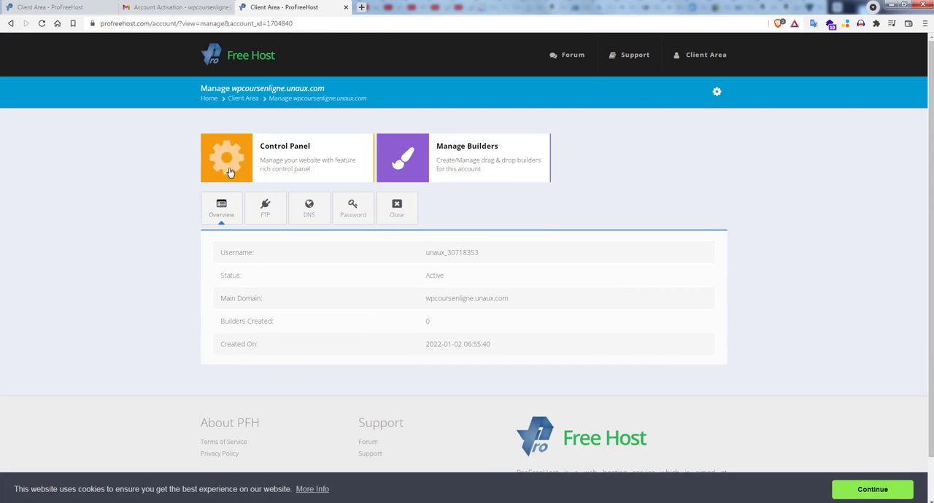
left_click(231, 166)
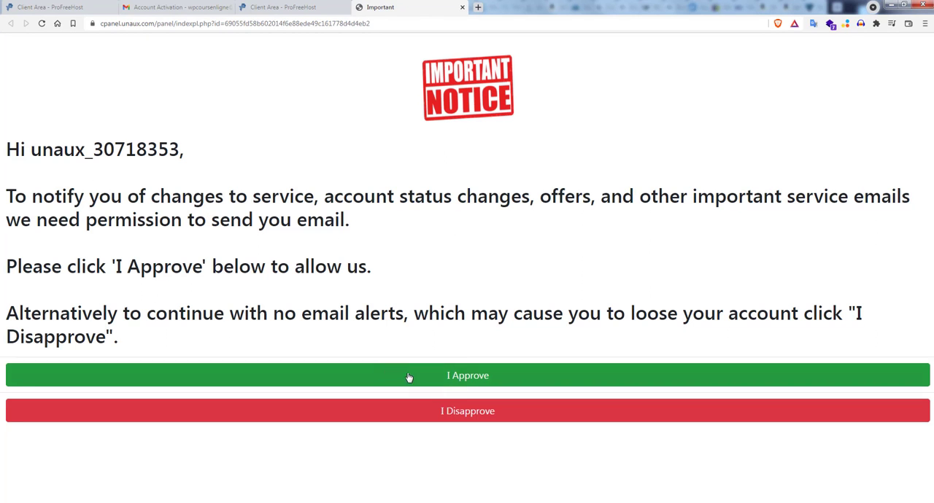
left_click(479, 381)
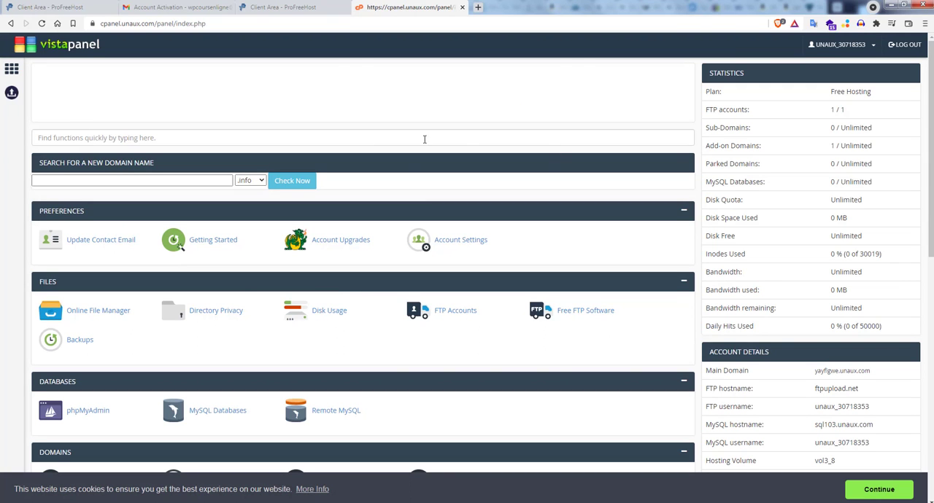
Step: Find the Softaculous Apps Installer among the hosting control panel's software tools and open it
scroll(434, 225, "down", 2)
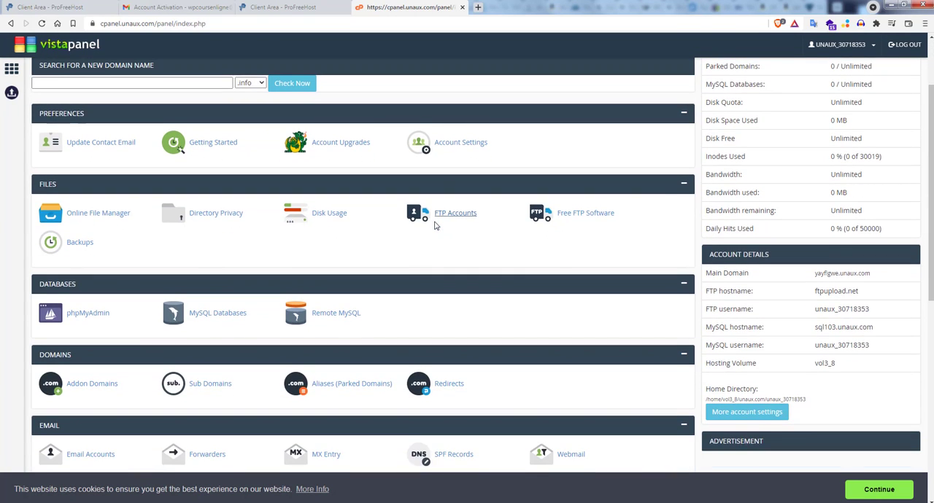
scroll(434, 226, "down", 4)
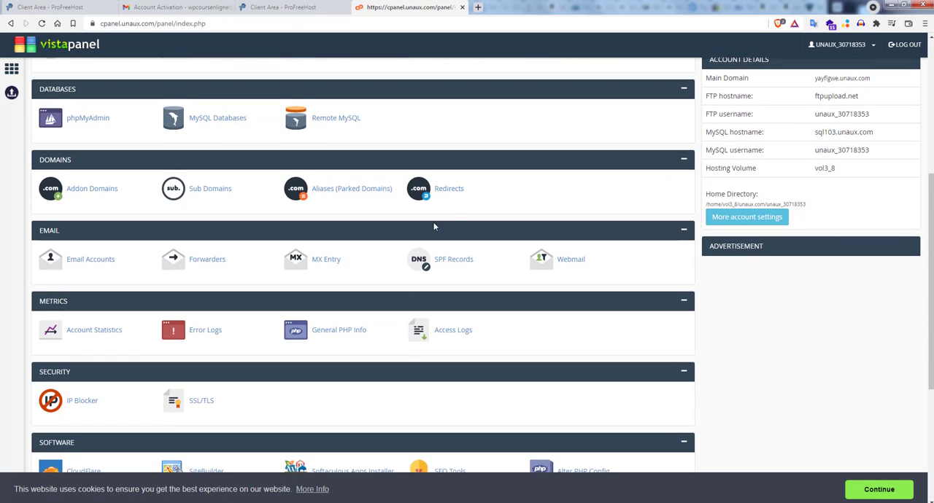
scroll(467, 233, "down", 3)
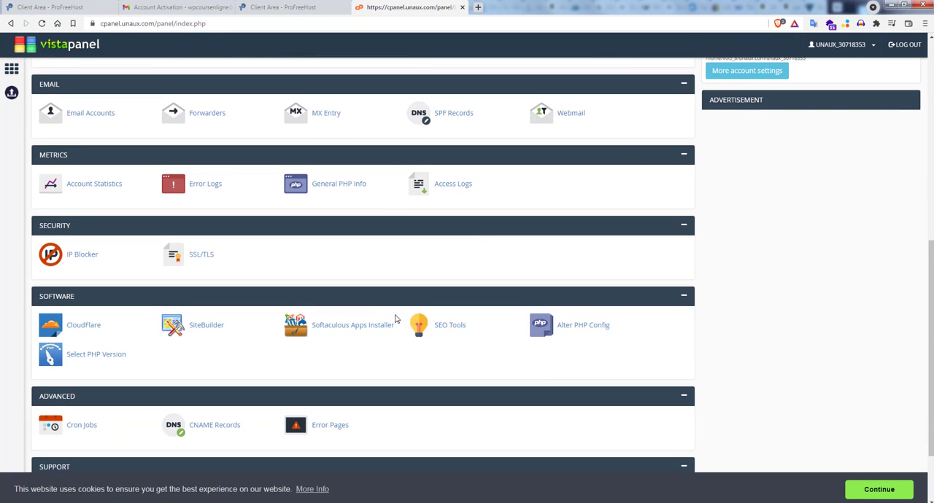
left_click(345, 328)
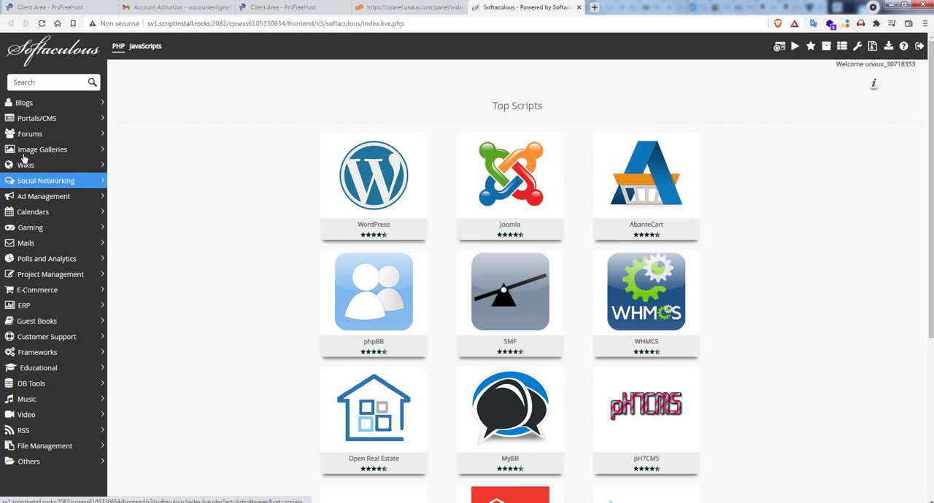
Step: Look through the Portals/CMS scripts, find WordPress among the Blogs scripts and start its installation
left_click(38, 120)
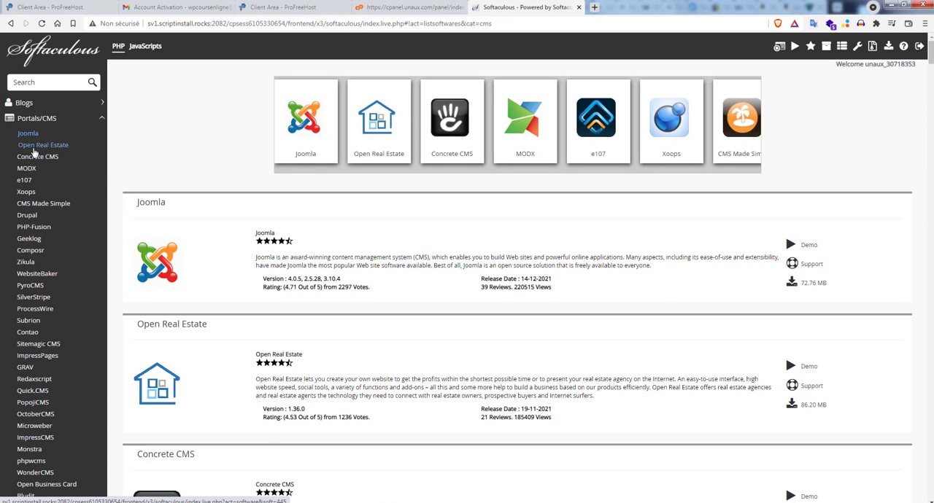
left_click(42, 120)
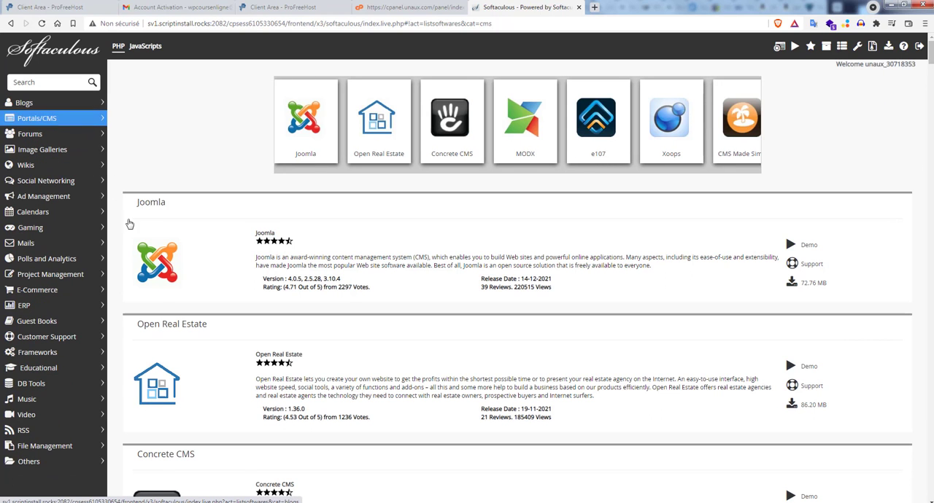
left_click(30, 103)
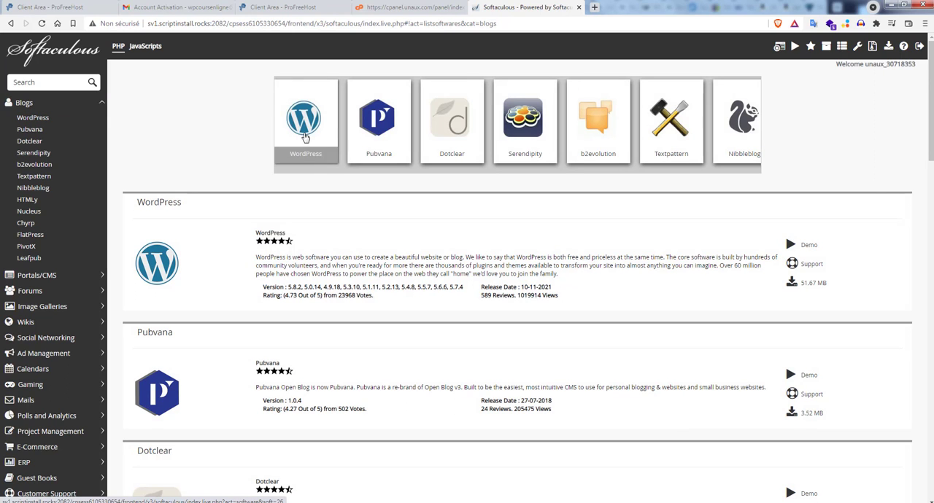
left_click(308, 129)
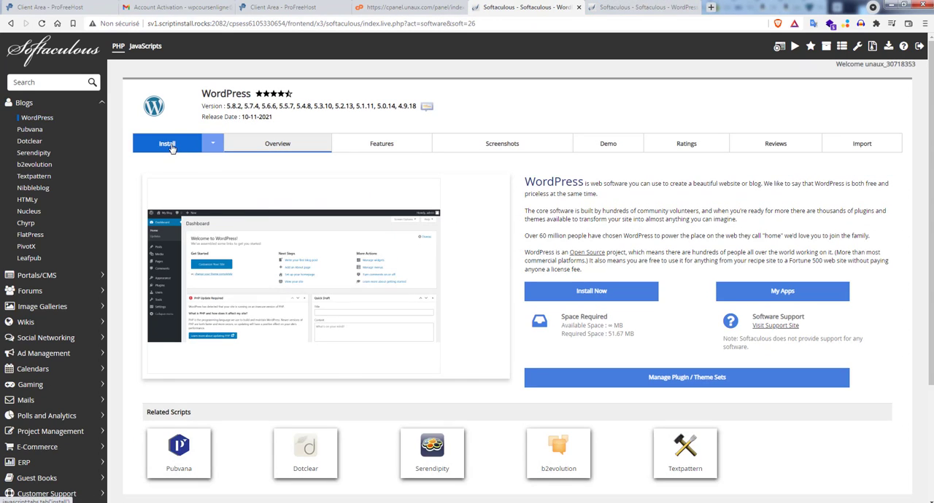
left_click(581, 292)
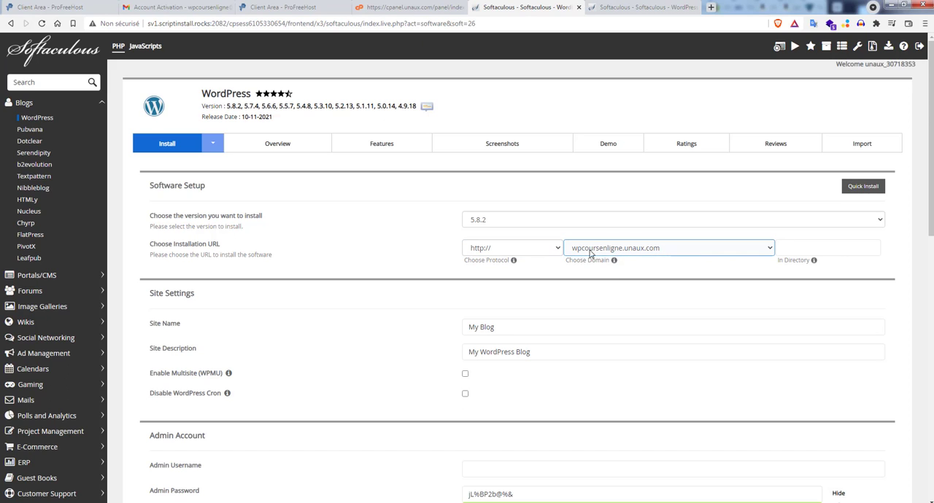
Step: Set the WordPress site name to WP Cours en ligne and the admin username to admin
scroll(664, 285, "down", 1)
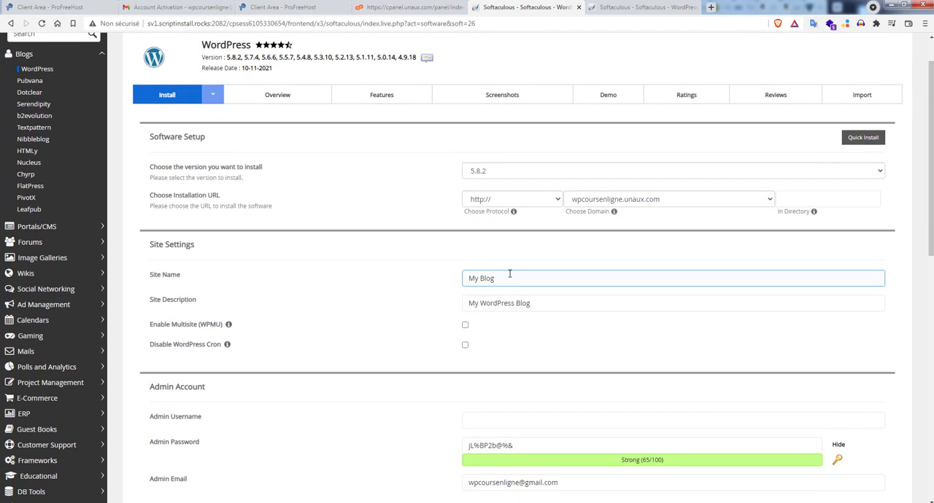
left_click_drag(467, 279, 652, 278)
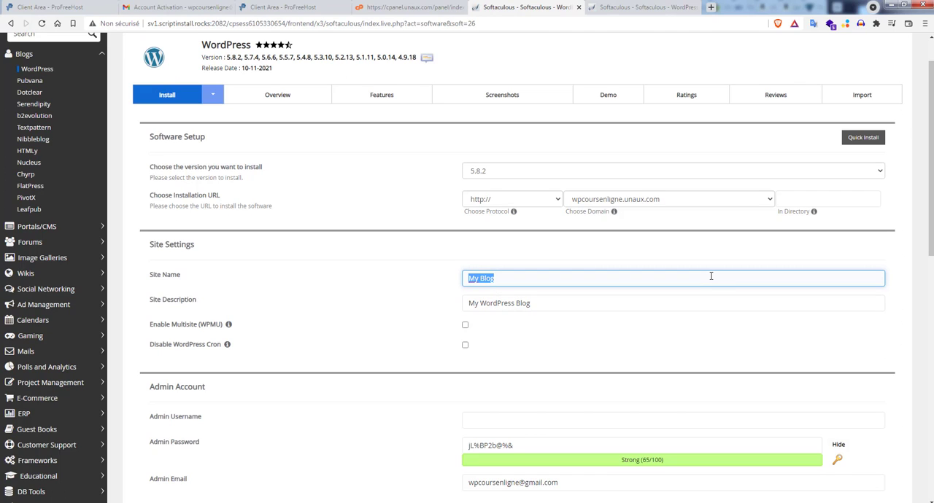
type("WP Cours en ligne")
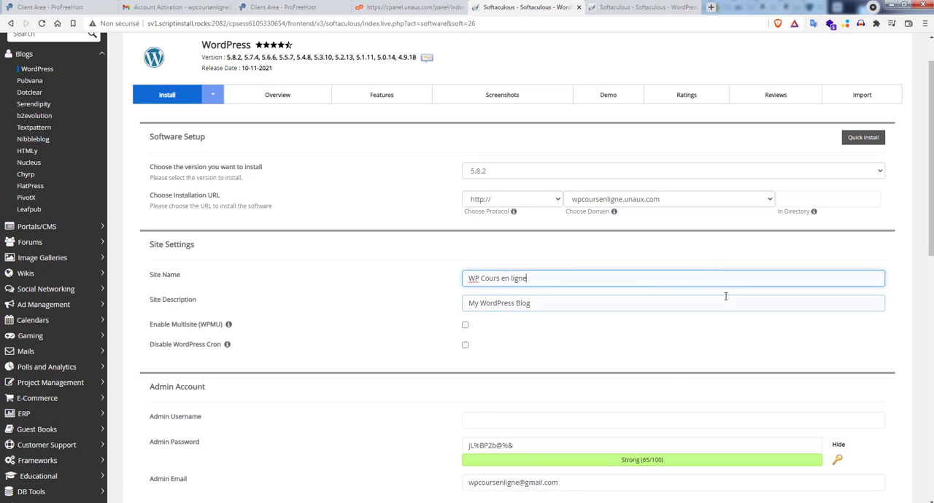
scroll(725, 294, "down", 2)
left_click(522, 327)
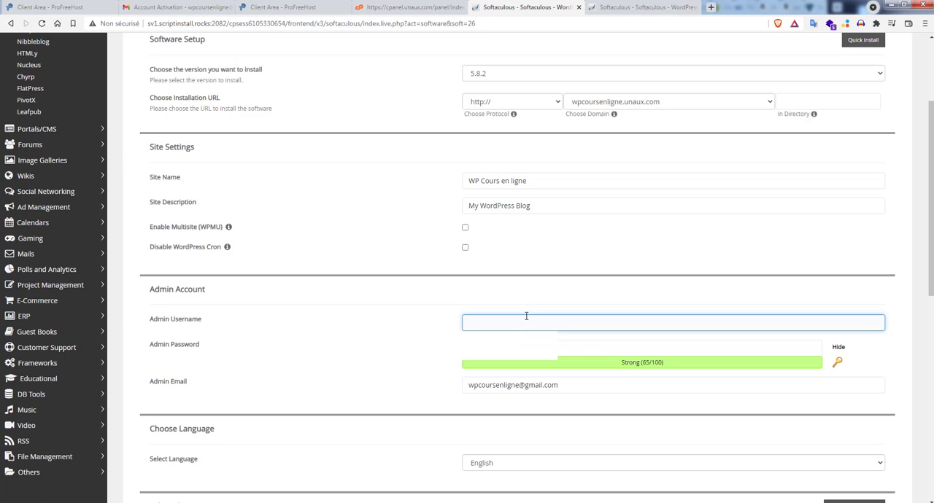
type("admin")
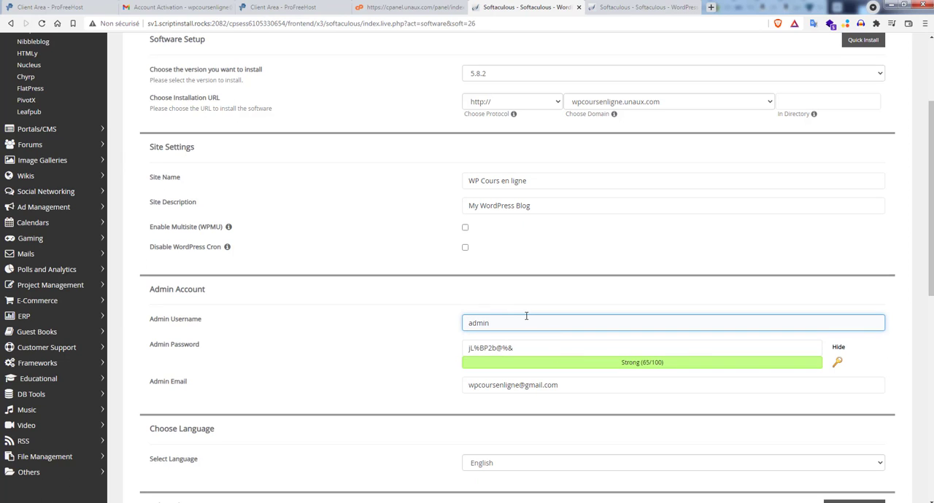
Step: Open a blank Notepad window, place it over the installation form and shrink it so the admin fields stay readable
left_click(524, 348)
left_click_drag(516, 349, 448, 350)
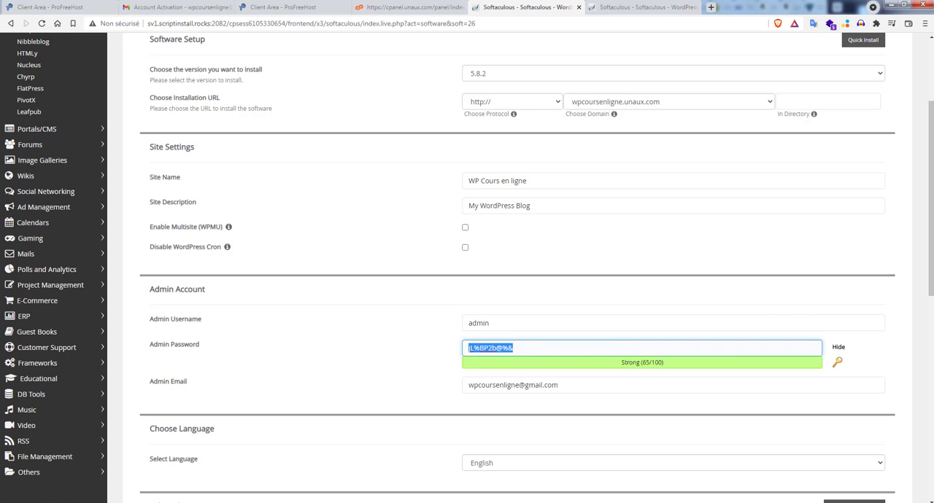
left_click(408, 502)
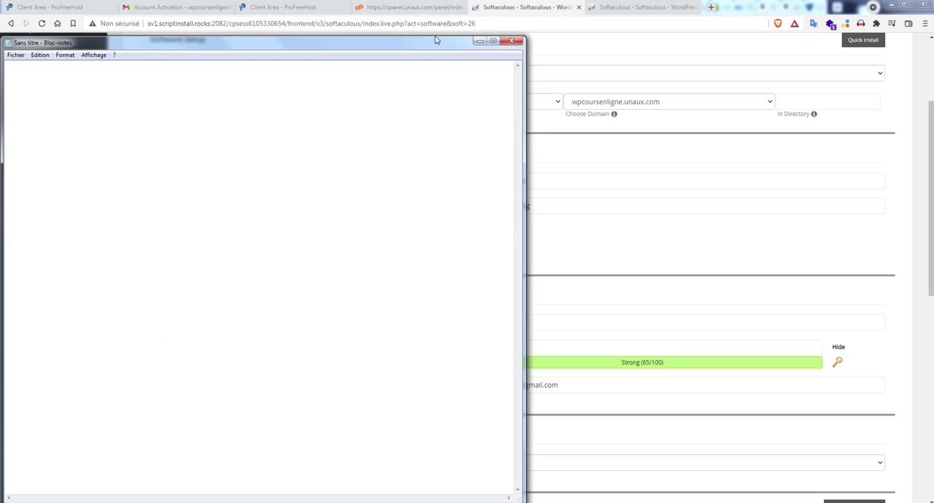
left_click_drag(435, 40, 429, 143)
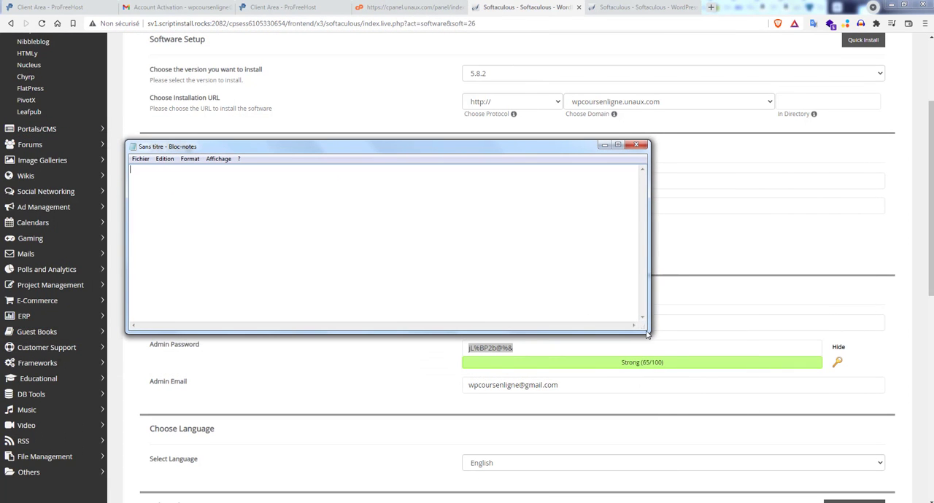
left_click_drag(647, 332, 422, 289)
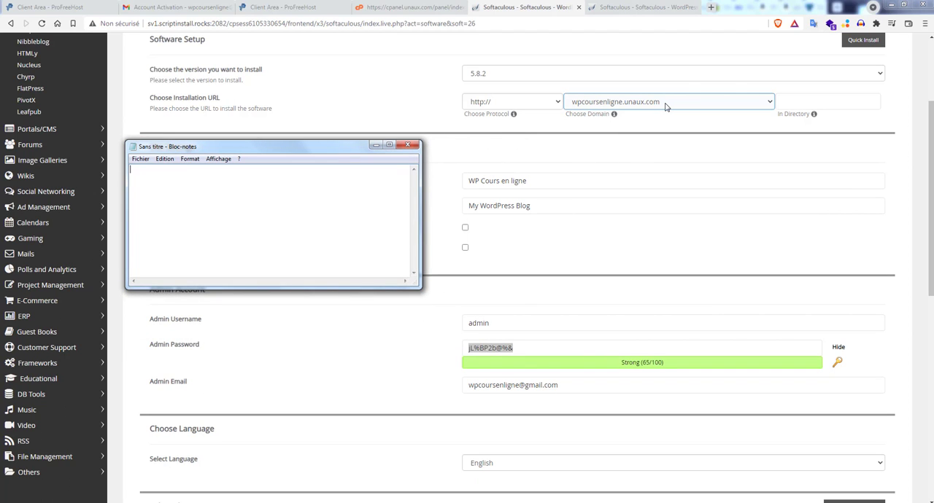
Step: Write wpcoursenligne.unaux.com, "Id: admin" and an empty "MDP:" line in the Notepad note
left_click(664, 104)
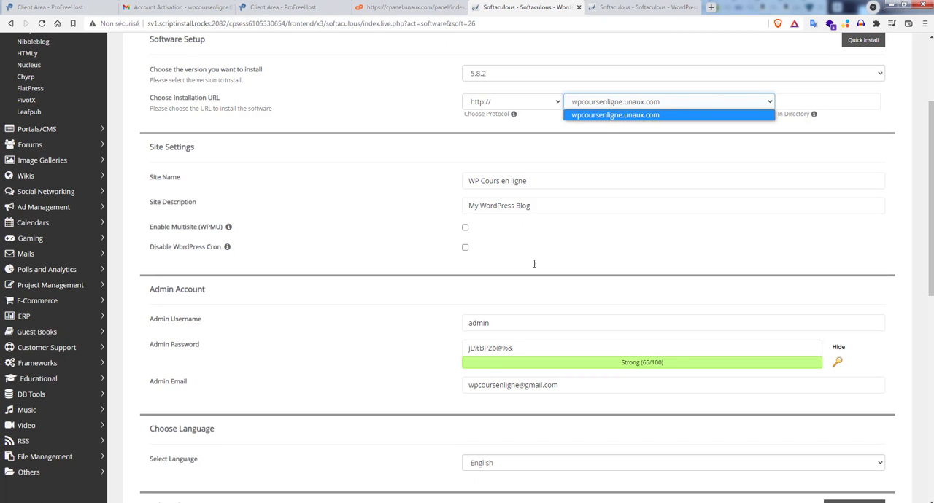
double_click(499, 328)
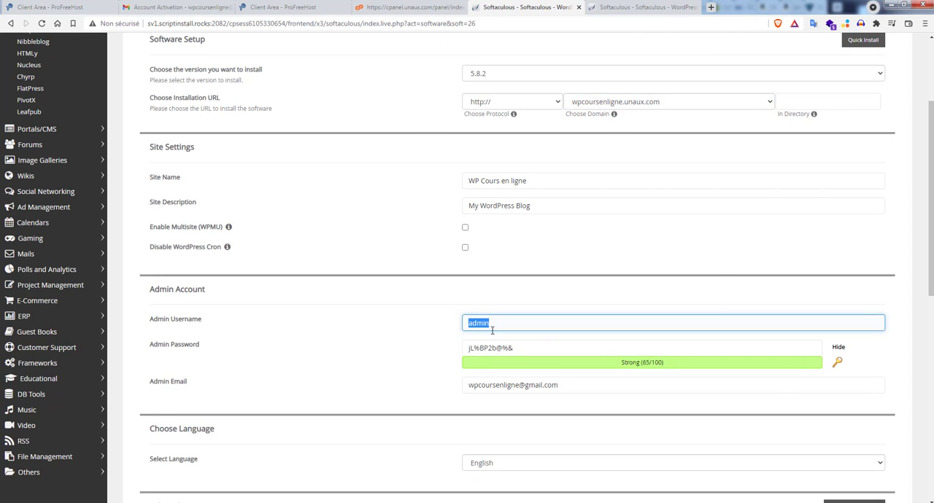
key("alt+Tab")
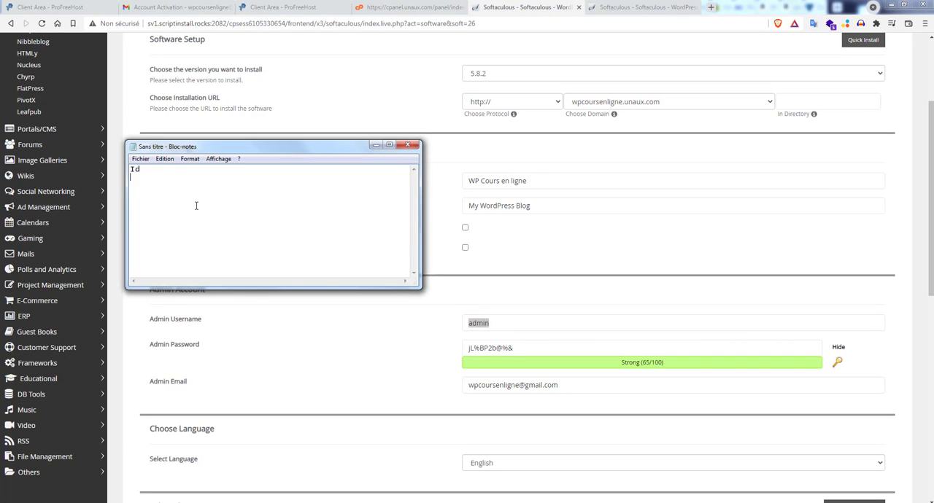
key("Return")
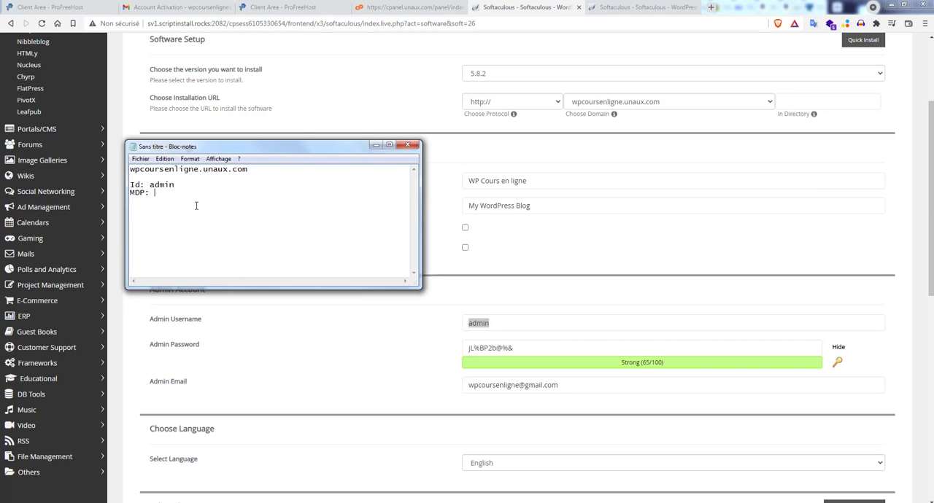
Step: Copy the admin password from the WordPress installation form into the MDP line of the Notepad note
left_click(518, 350)
left_click_drag(518, 349, 442, 348)
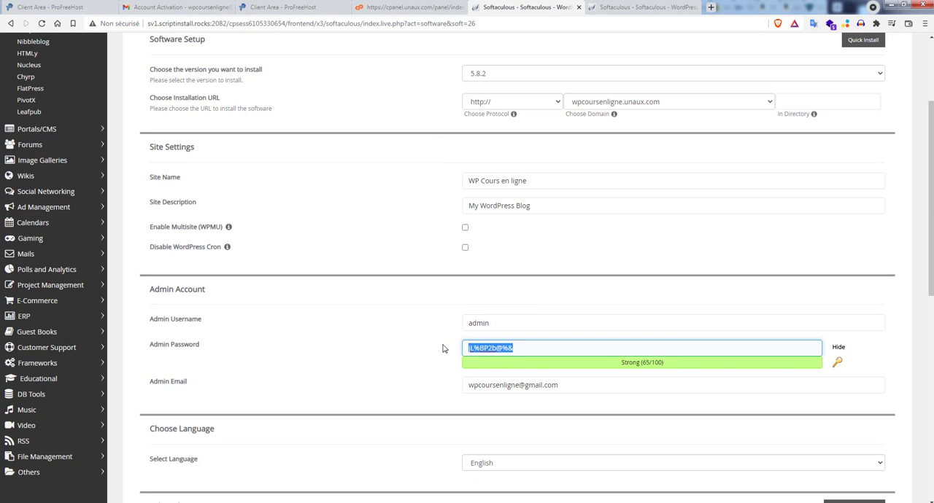
key("ctrl+c")
key("alt+Tab")
key("ctrl+v")
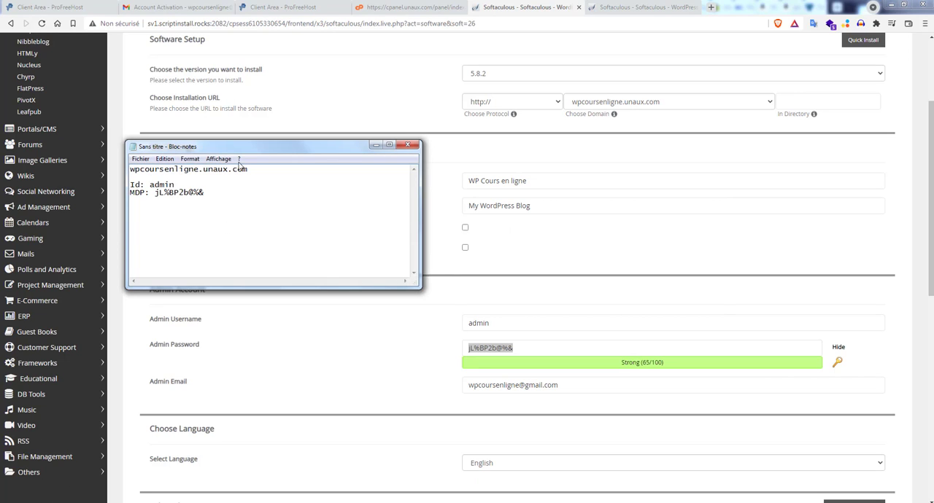
Step: Save the Notepad note to the Bureau folder as wpcoursenligne_login.txt and return to the WordPress installation form
left_click_drag(198, 173, 115, 171)
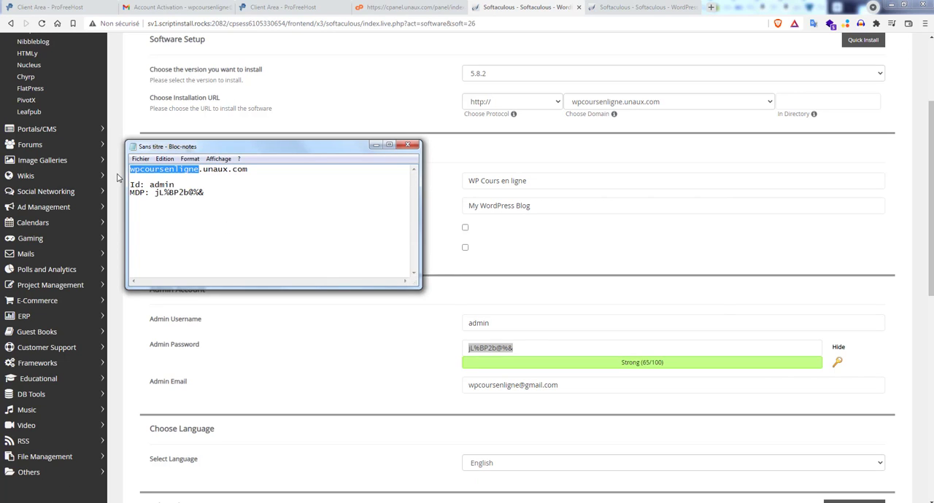
left_click(142, 159)
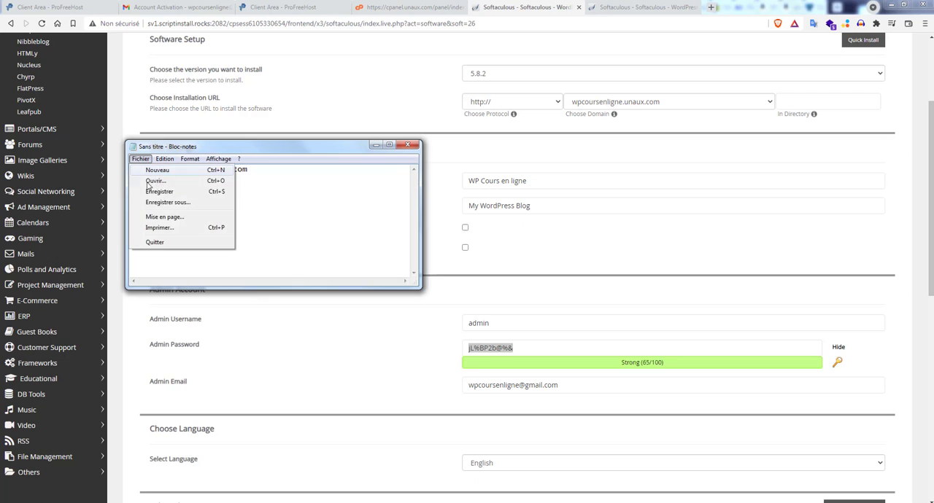
left_click(181, 204)
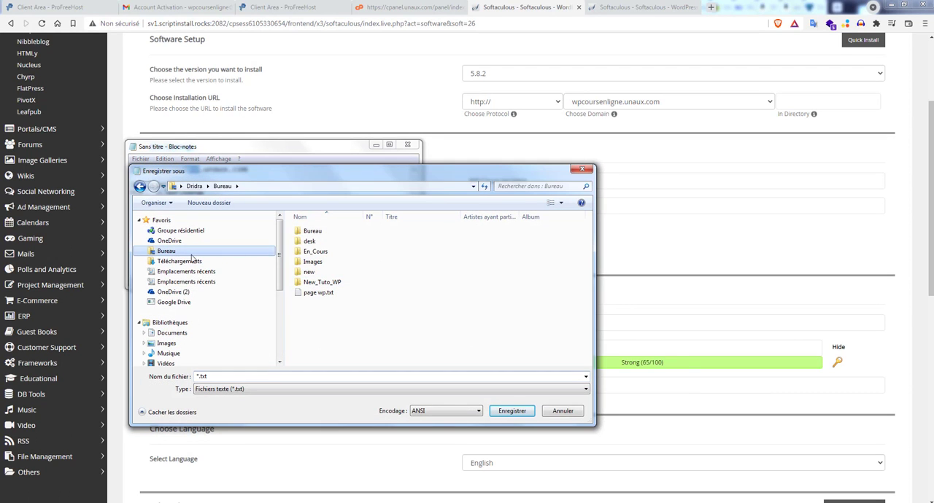
left_click(225, 375)
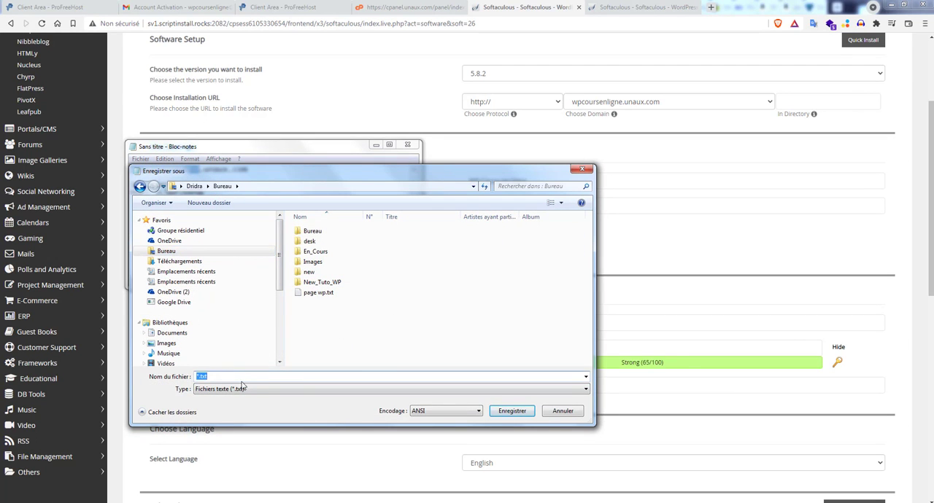
key("ctrl+v")
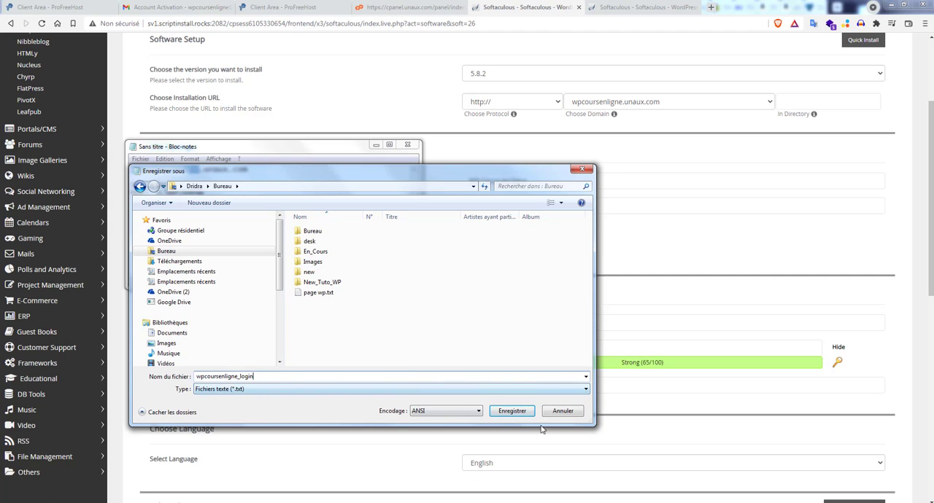
left_click(512, 412)
left_click(498, 194)
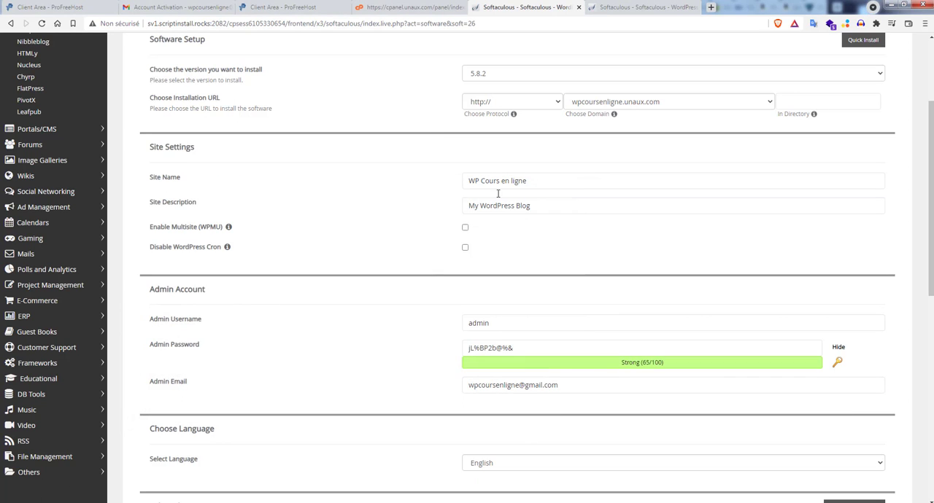
Step: Check the admin email on the installation form and set the WordPress language to French
left_click(487, 390)
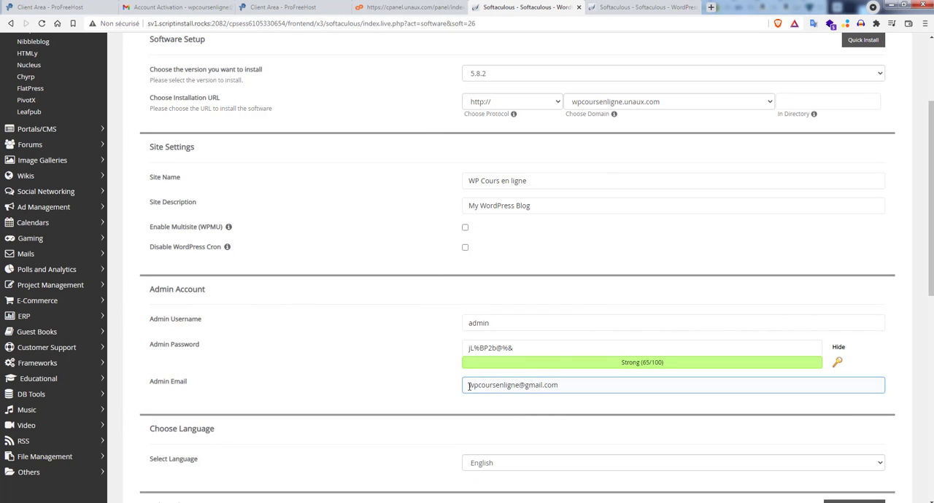
left_click_drag(467, 385, 569, 385)
left_click(412, 406)
scroll(437, 394, "down", 2)
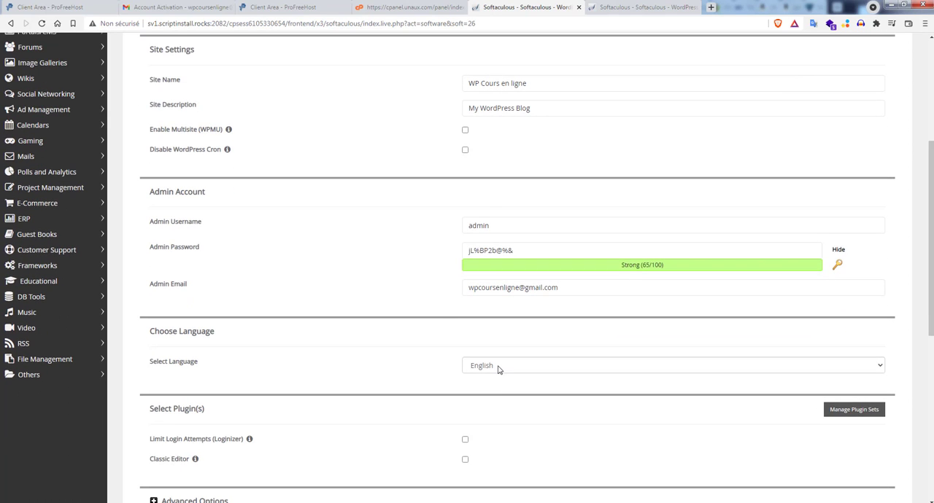
left_click(478, 365)
scroll(497, 344, "down", 1)
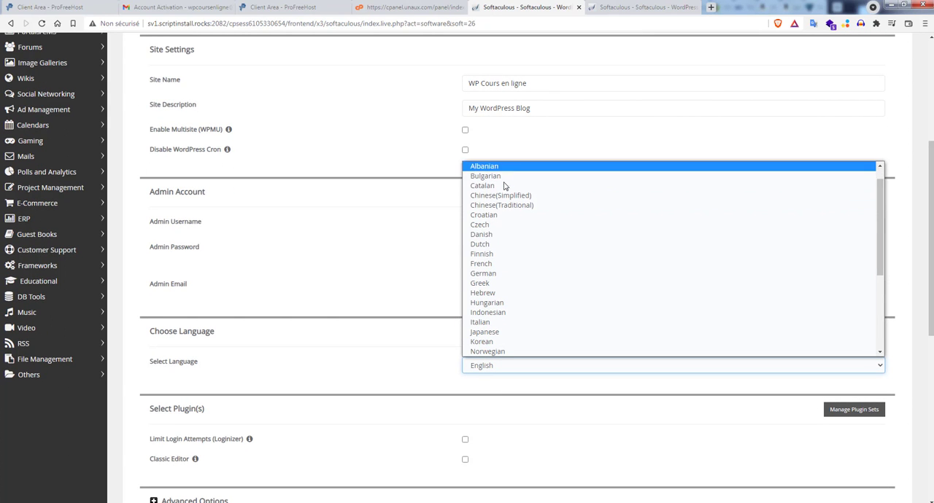
left_click(501, 264)
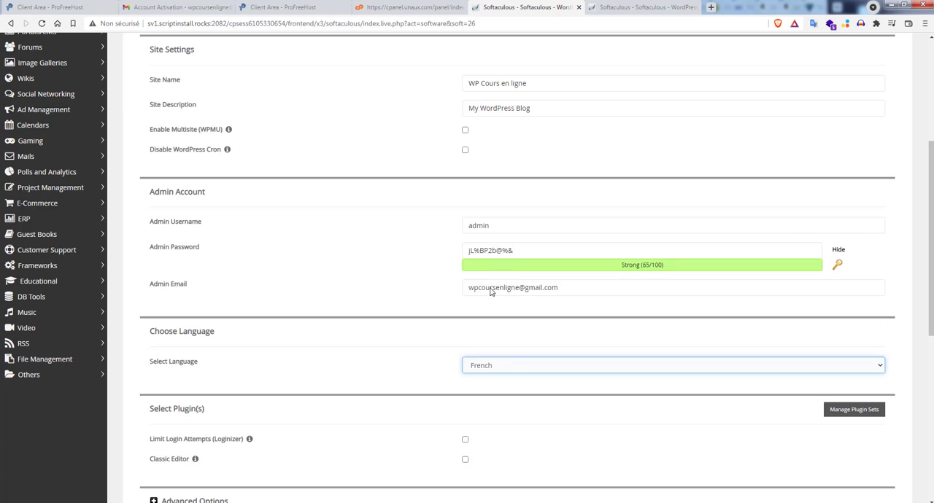
Step: Look through the optional plugins, the theme sort options and the refreshed list of themes on the installation form
scroll(397, 368, "down", 1)
scroll(335, 347, "down", 1)
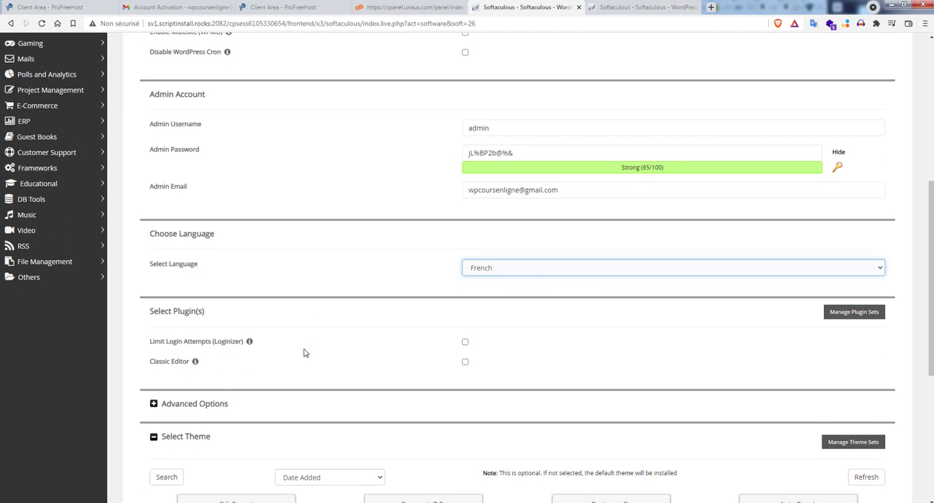
scroll(304, 350, "down", 2)
scroll(399, 319, "down", 1)
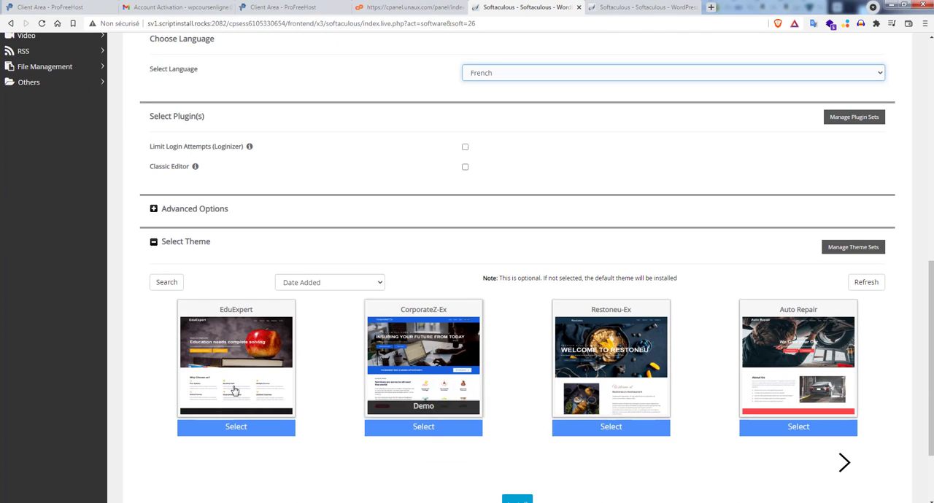
scroll(335, 261, "down", 1)
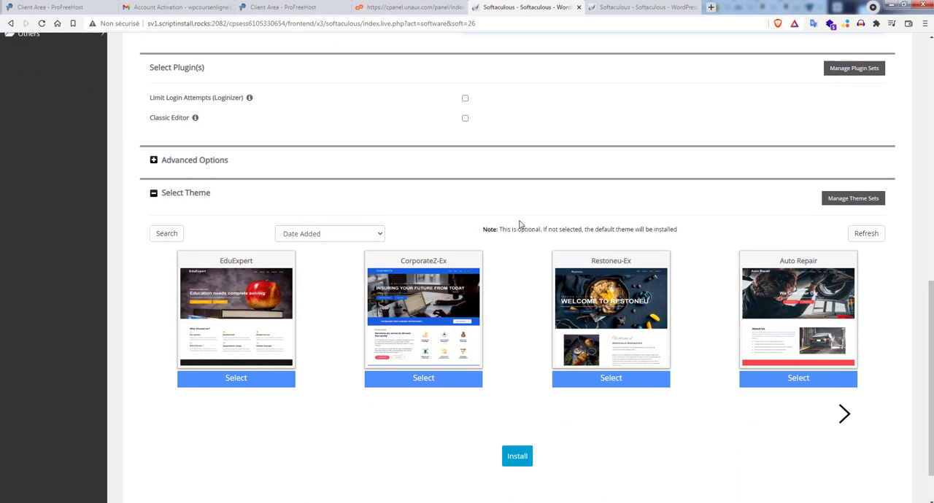
left_click(378, 235)
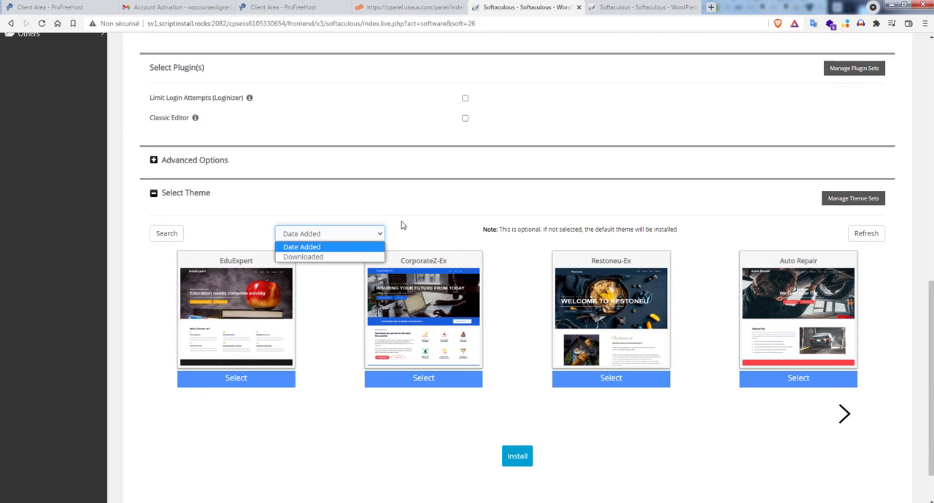
left_click(401, 222)
left_click(881, 235)
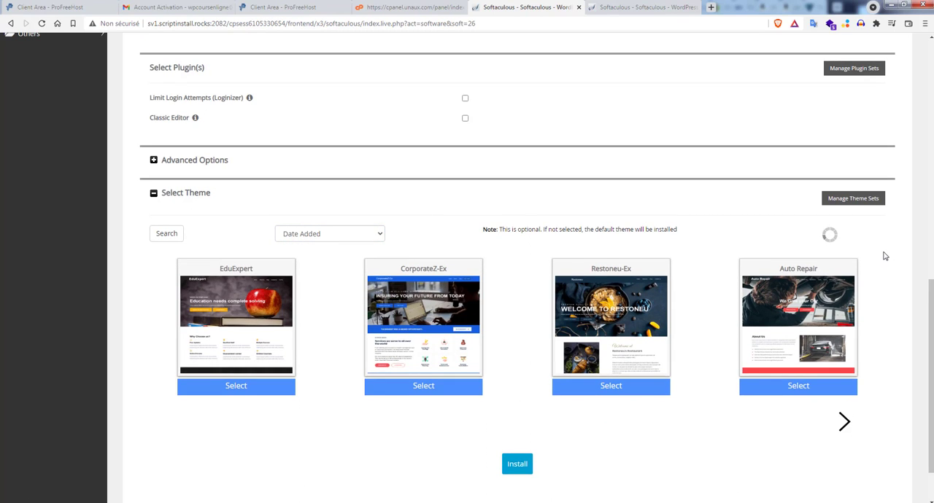
mouse_move(620, 338)
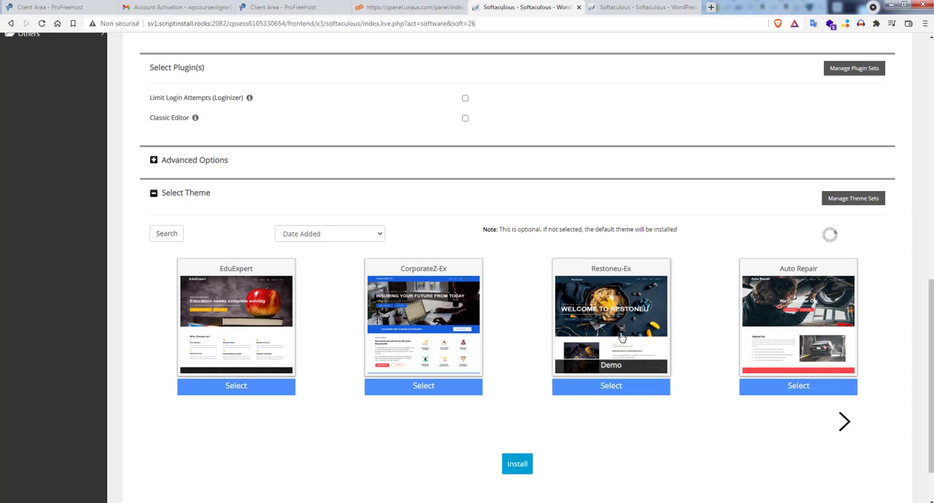
scroll(621, 338, "down", 2)
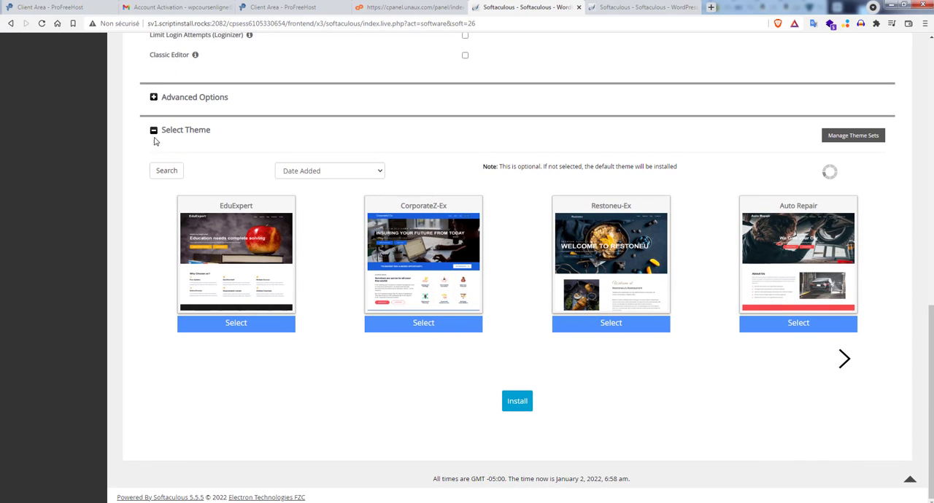
Step: Check the Advanced Options without changing them and start the WordPress installation
left_click(154, 99)
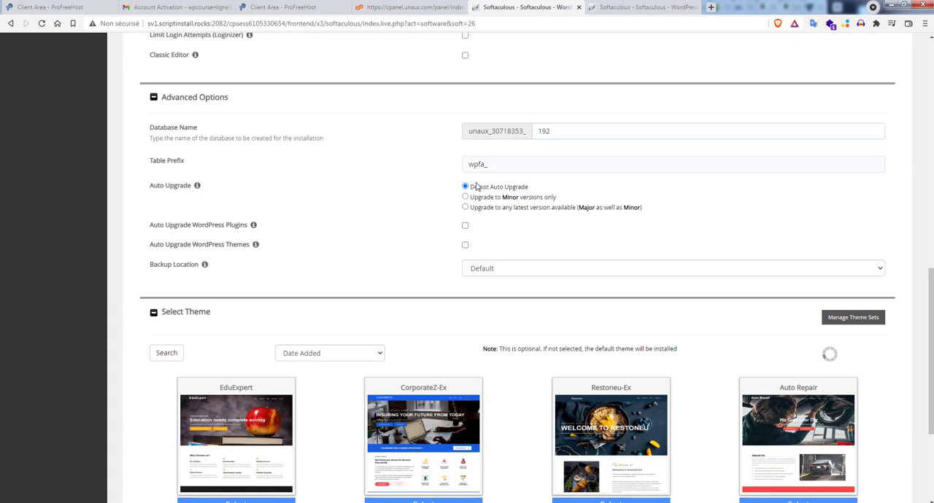
left_click(152, 97)
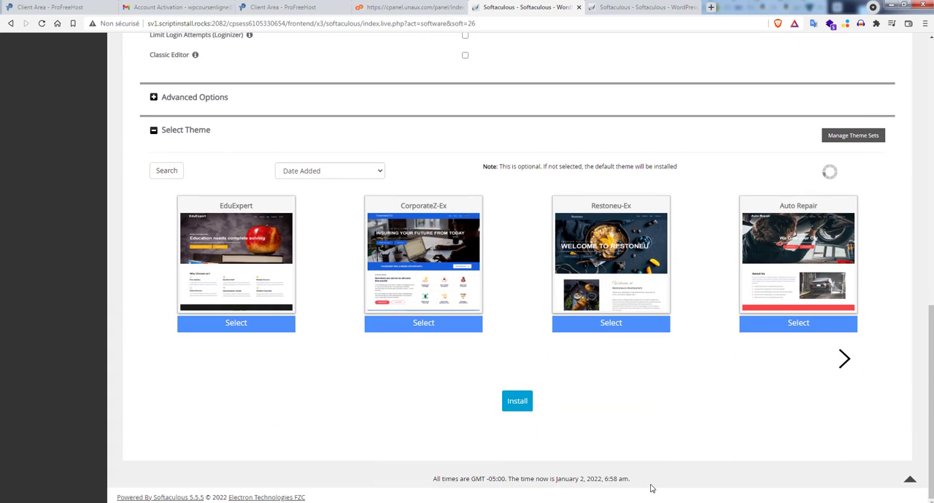
left_click(517, 407)
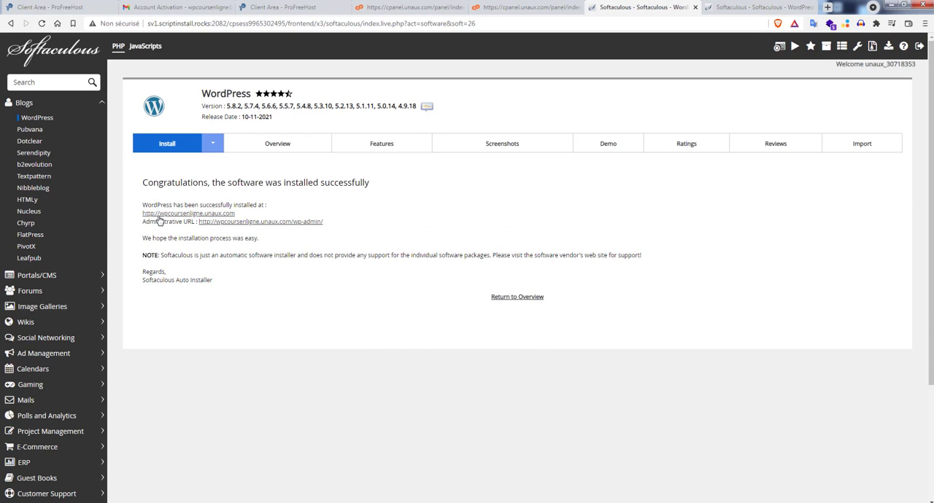
Step: Open the installed site wpcoursenligne.unaux.com and its wp-admin administration in separate browser tabs
middle_click(221, 213)
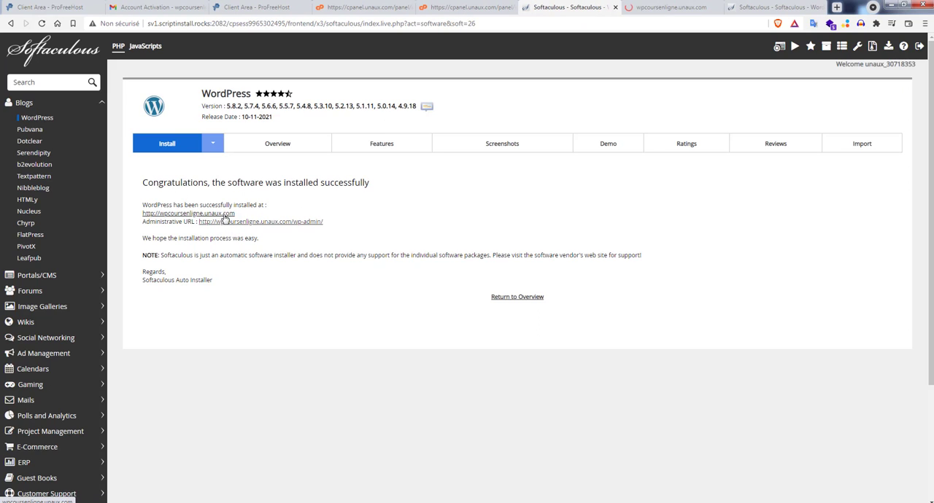
left_click(678, 9)
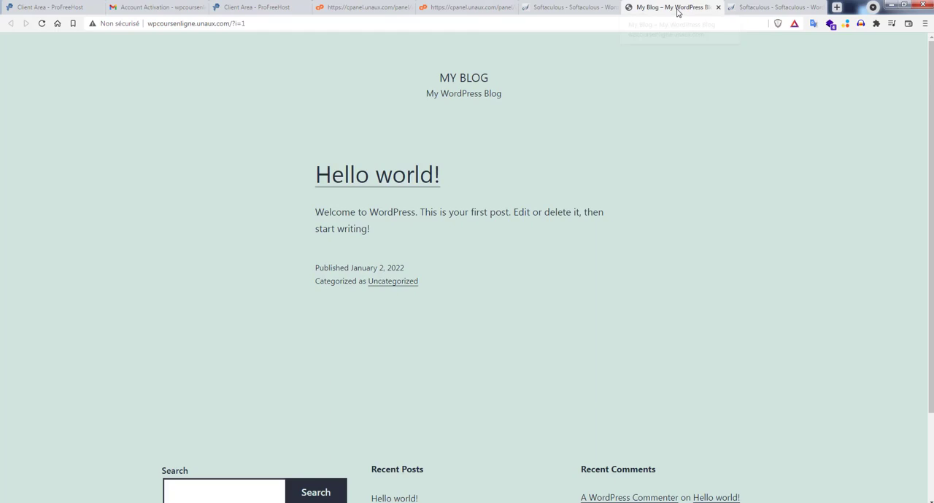
left_click(572, 9)
middle_click(284, 222)
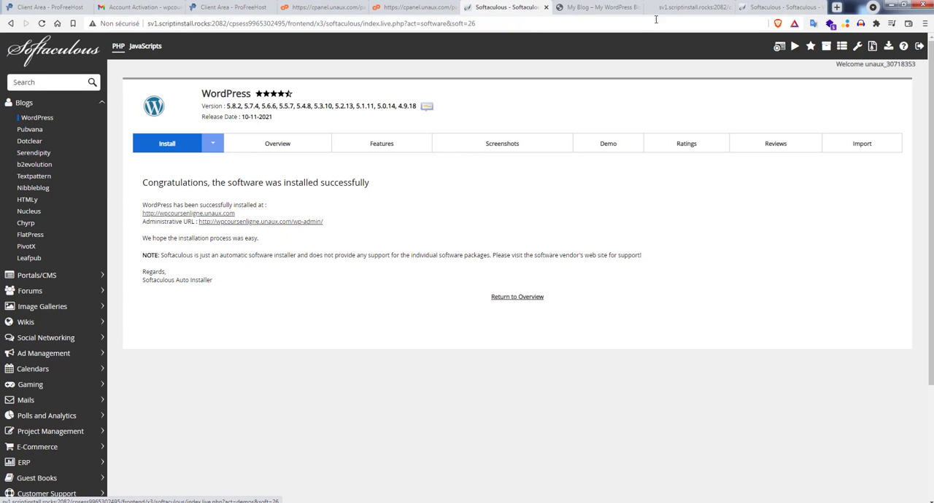
left_click(685, 8)
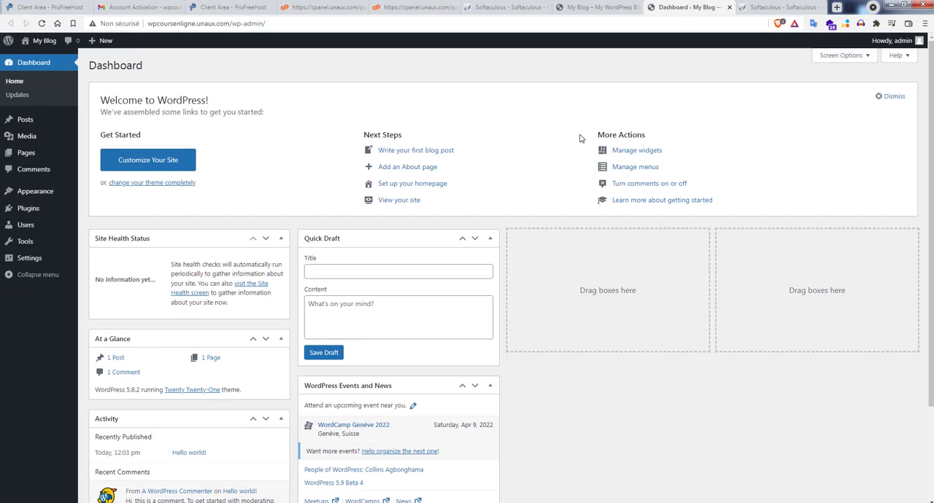
Step: Log the admin account out of the WordPress dashboard
mouse_move(897, 44)
left_click(866, 95)
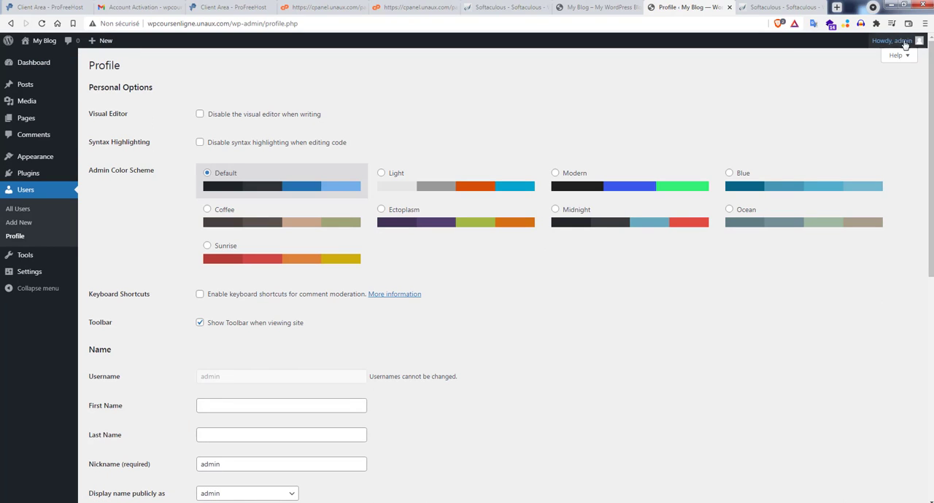
mouse_move(903, 43)
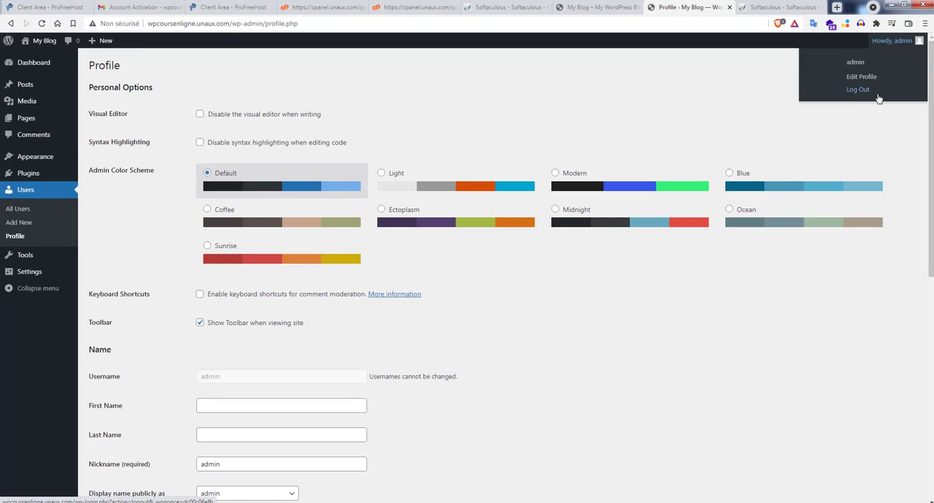
left_click(864, 93)
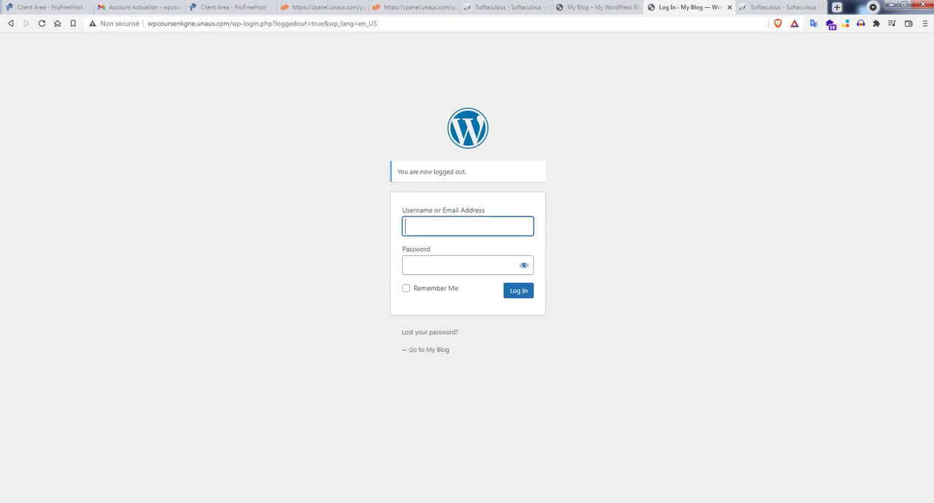
Step: Copy the Id "admin" from the wpcoursenligne_login.txt note into the username field of the WordPress login form
left_click(361, 502)
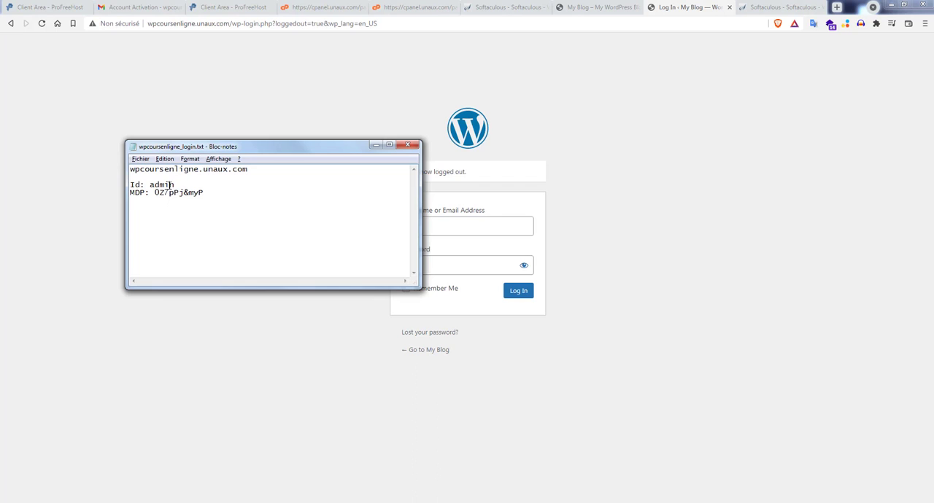
double_click(172, 185)
key("ctrl+c")
left_click(448, 231)
key("ctrl+v")
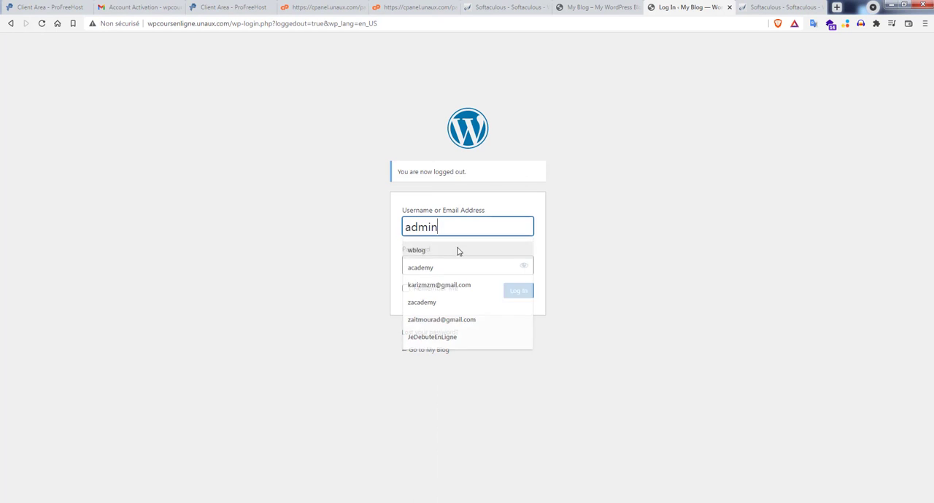
Step: Copy the admin password from the note into the login form, log in and refuse to let the browser store it
key("alt+Tab")
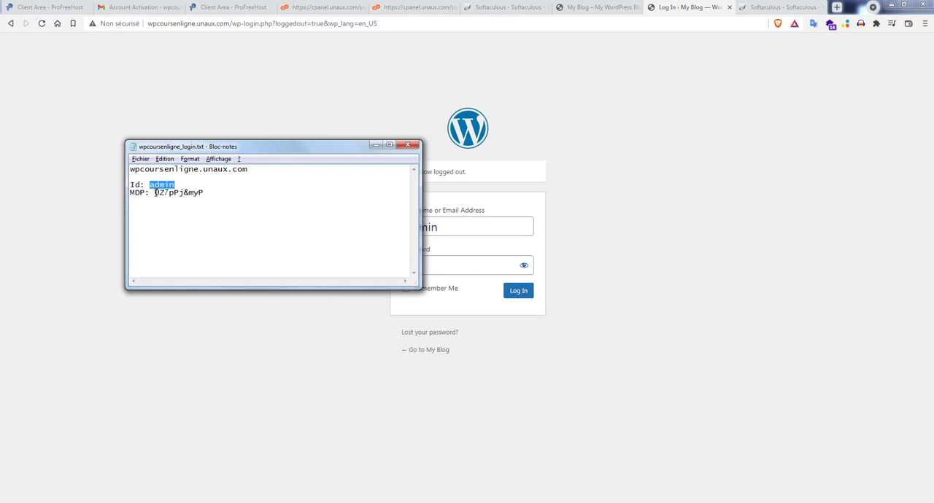
left_click_drag(155, 193, 202, 194)
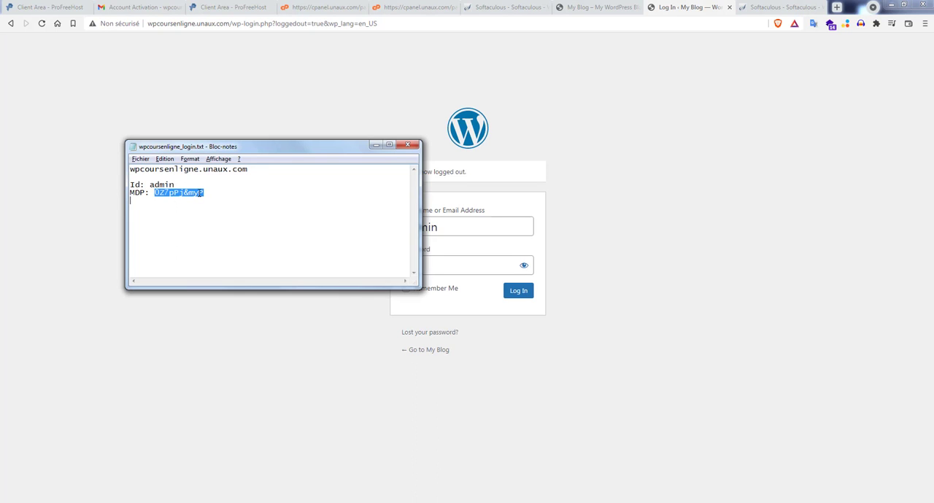
left_click(447, 263)
key("ctrl+v")
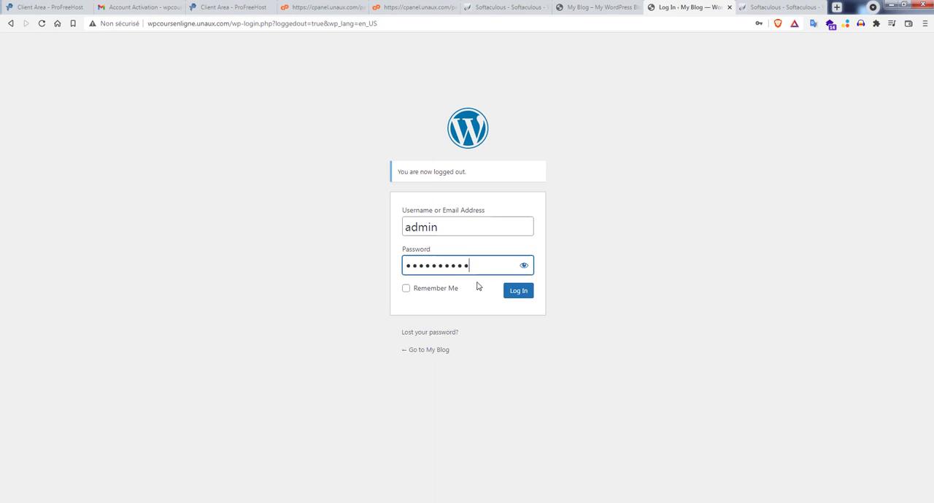
left_click(517, 294)
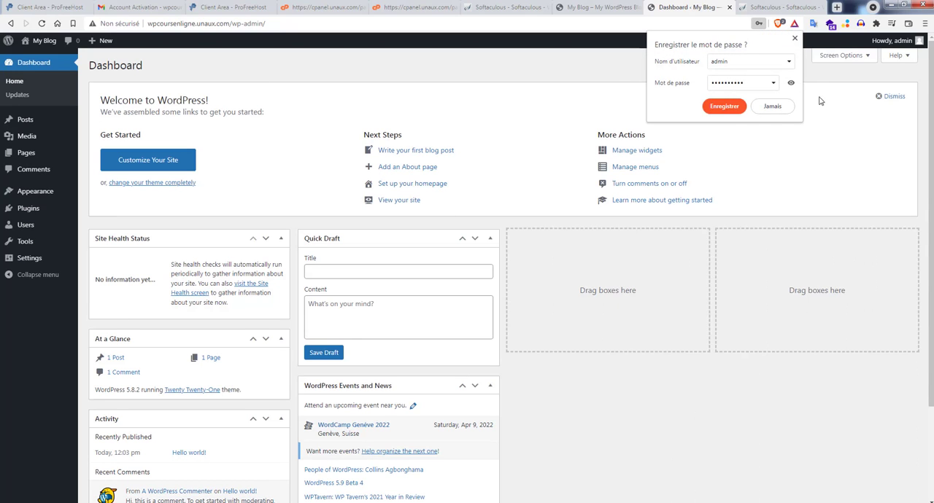
left_click(773, 106)
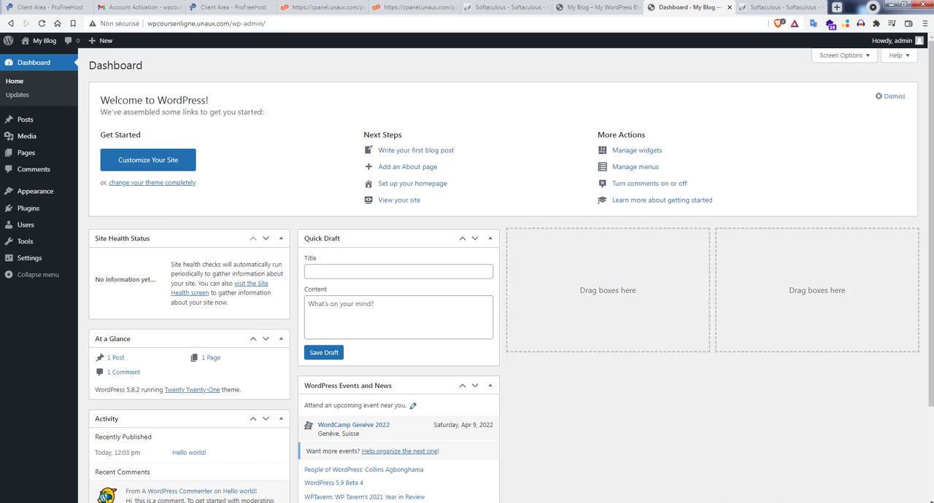
Step: Switch back and forth between the public site and the WordPress dashboard to view both, ending on the dashboard
left_click(36, 62)
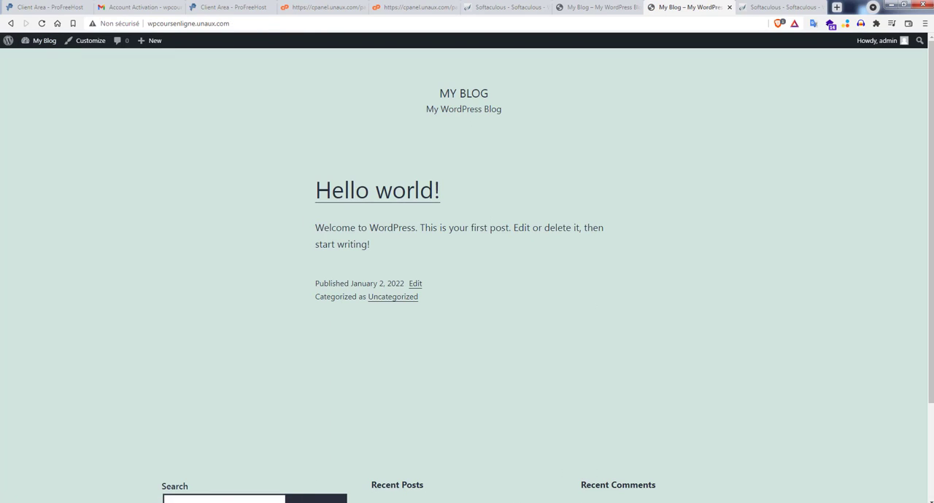
left_click(36, 58)
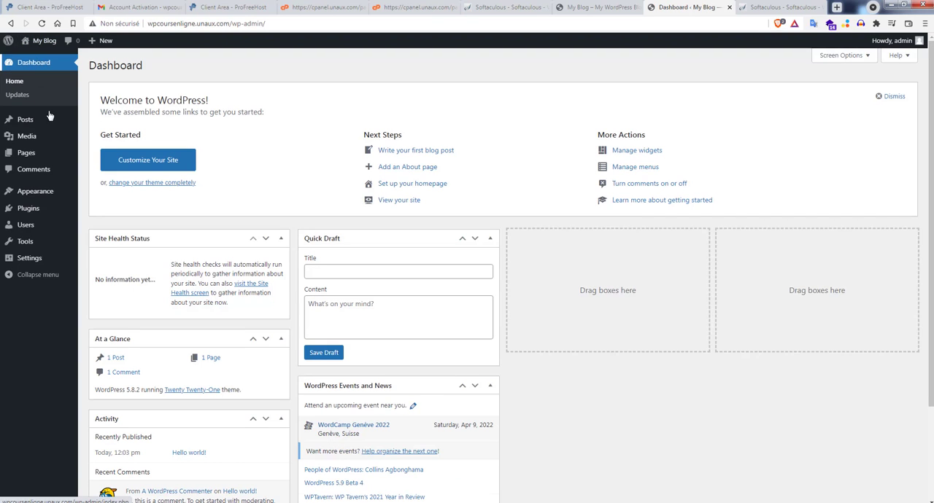
mouse_move(45, 45)
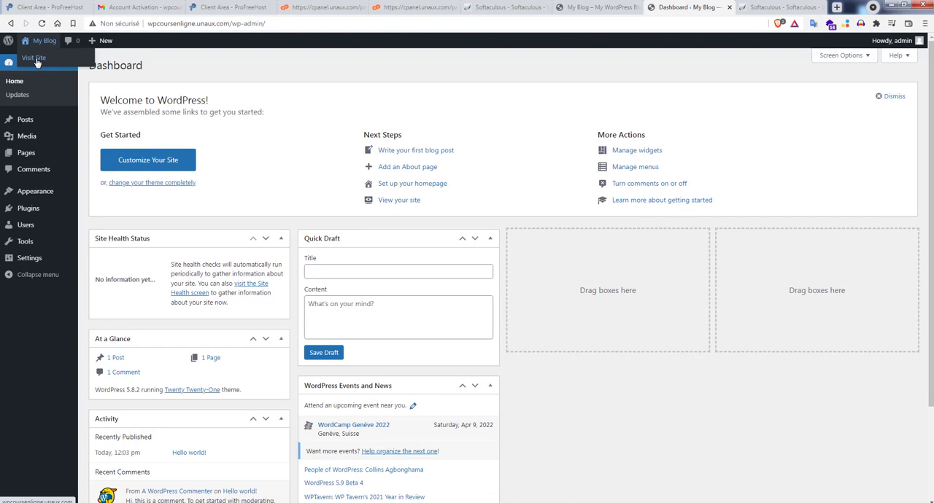
left_click(36, 61)
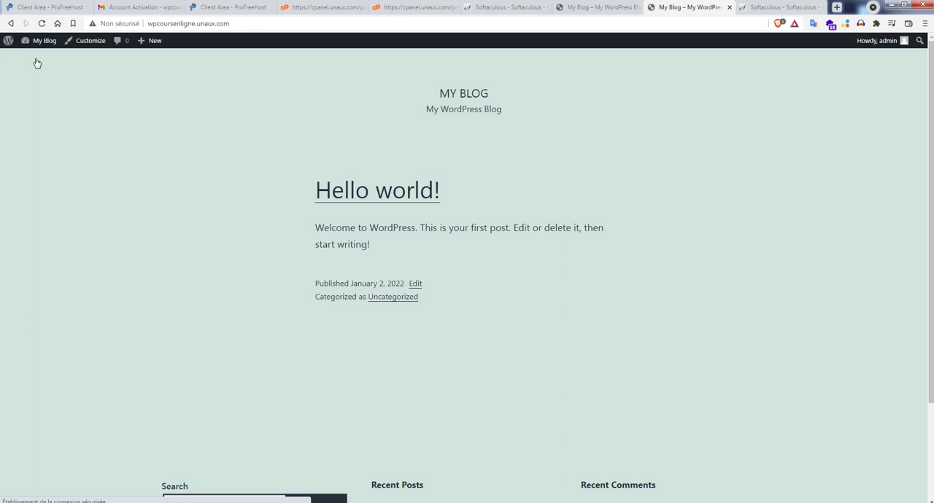
mouse_move(40, 42)
left_click(37, 59)
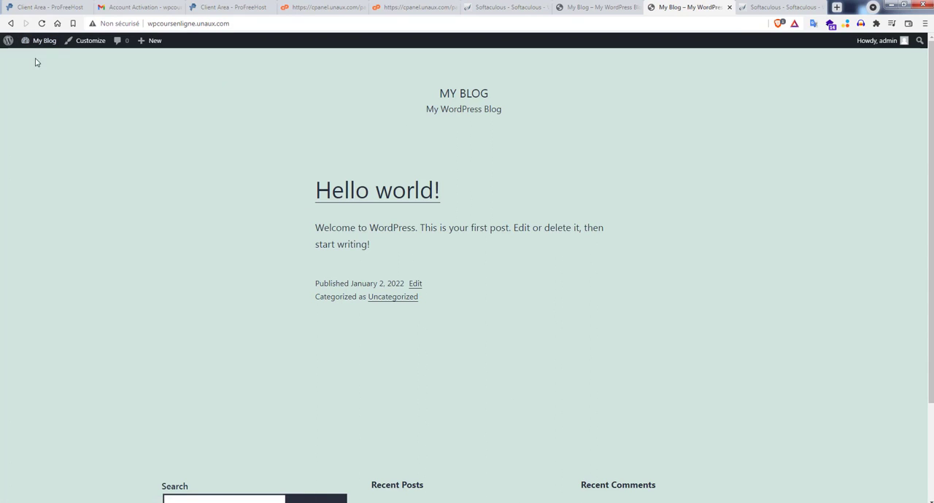
left_click(37, 58)
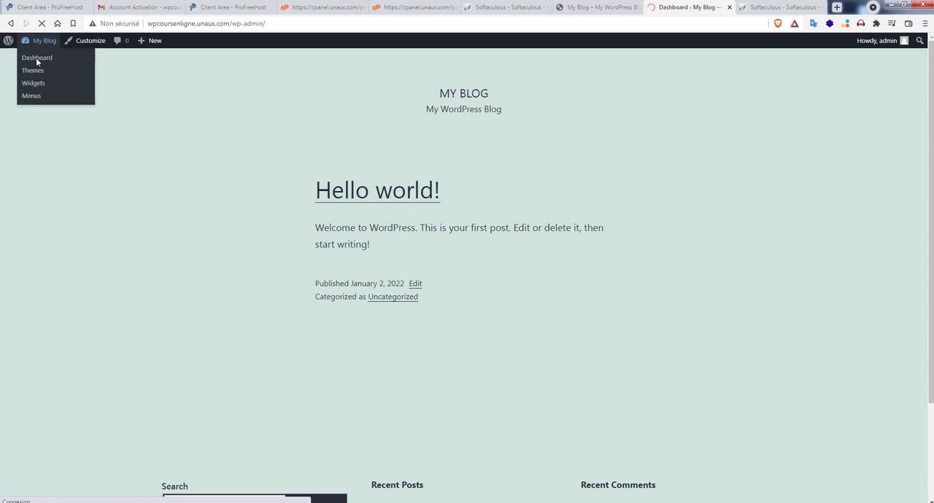